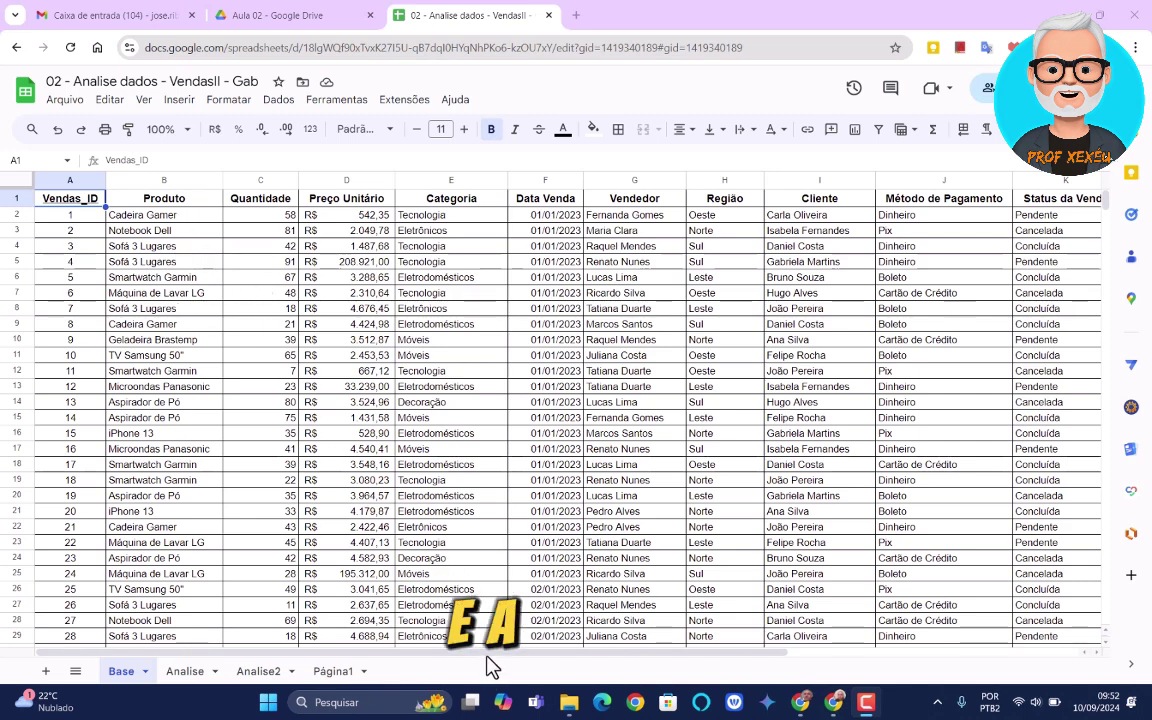
# - Create a pivot table from the range Base!A1:O1001 on a new sheet
pyautogui.moveTo(489, 655); pyautogui.dragTo(465, 662)
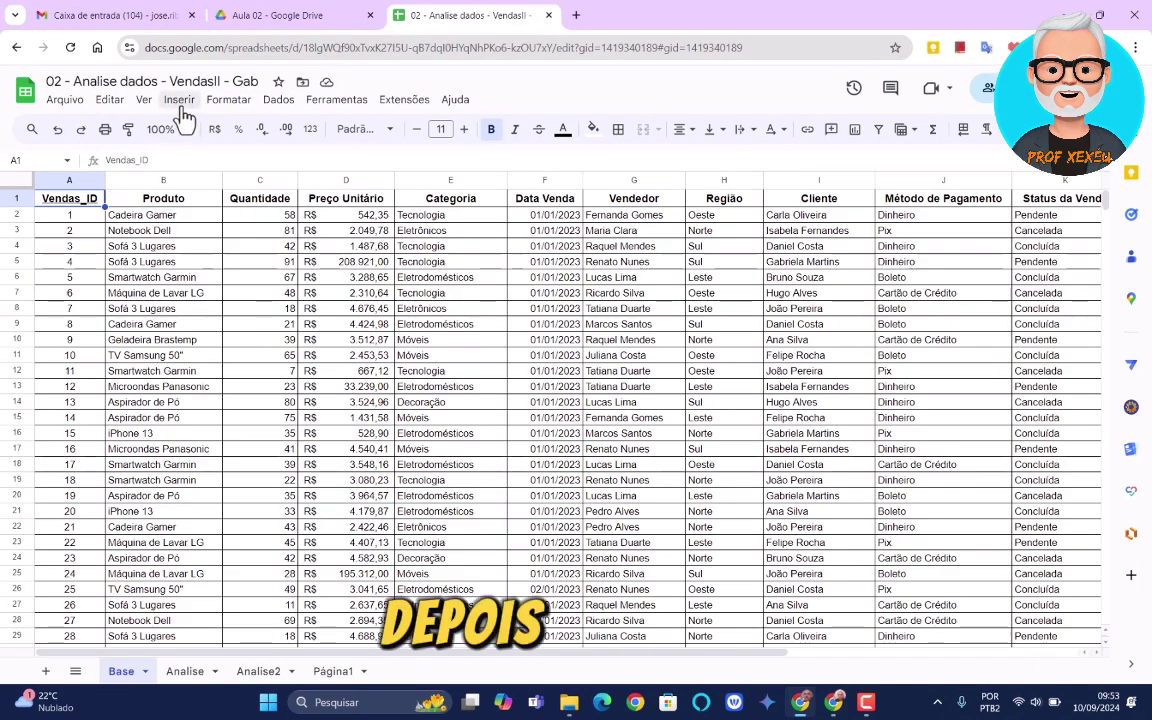
pyautogui.click(181, 106)
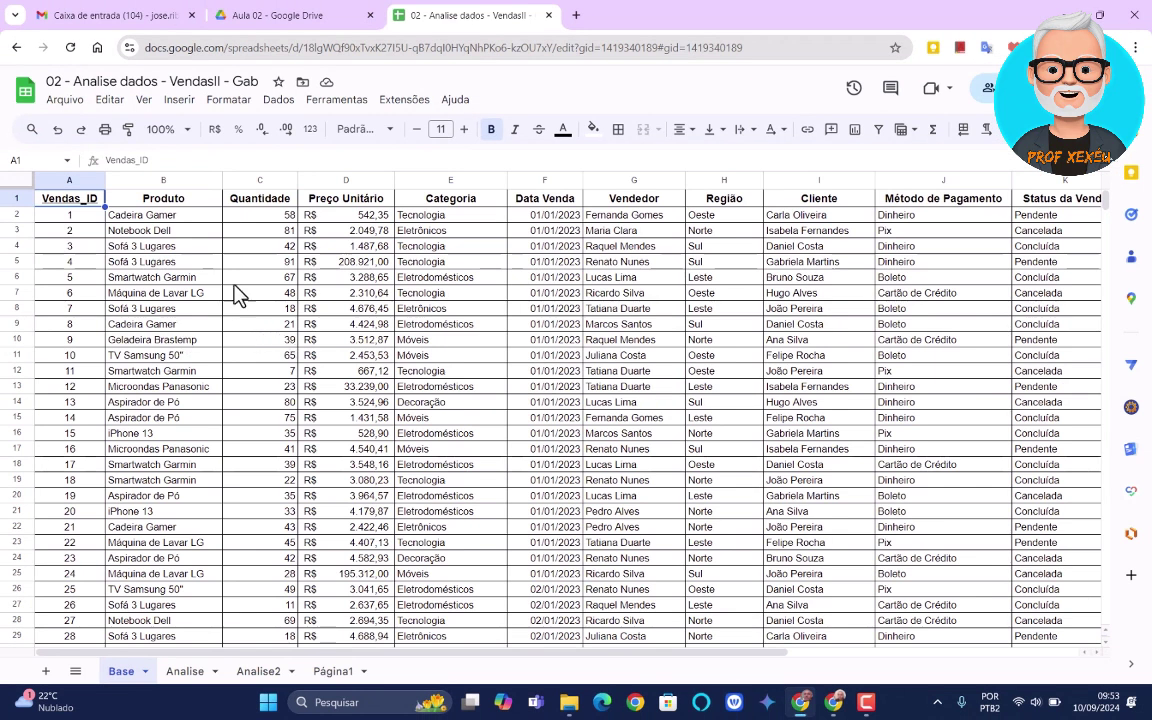
pyautogui.click(179, 99)
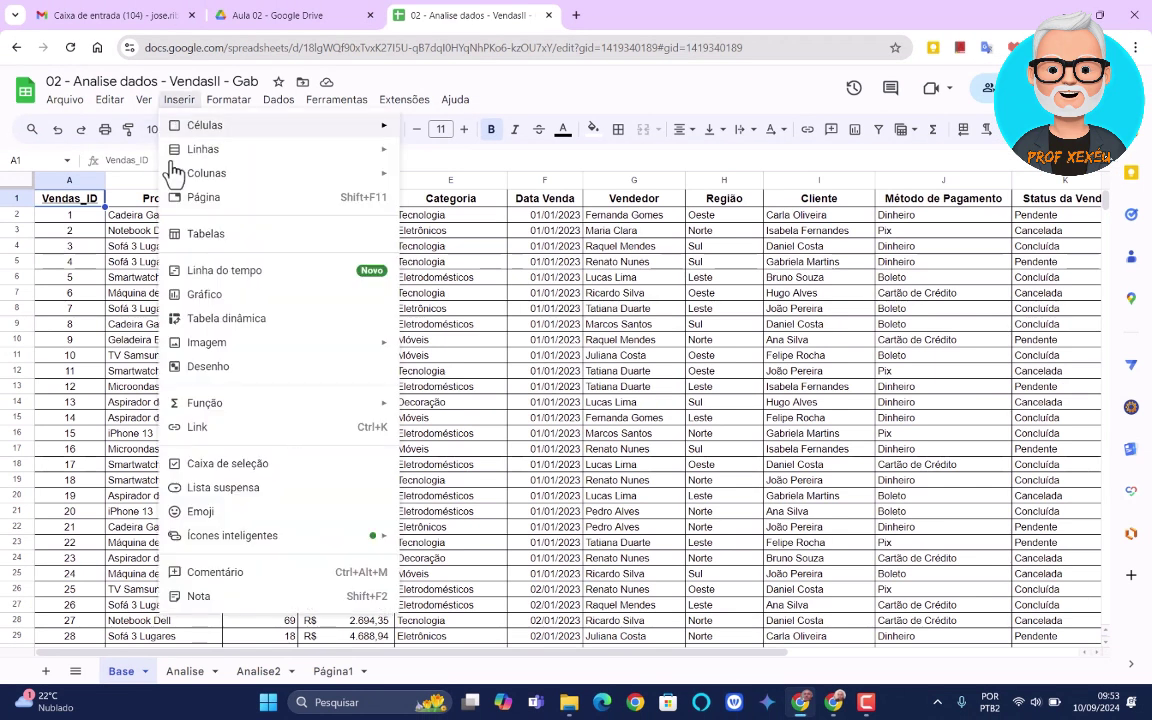
pyautogui.click(212, 320)
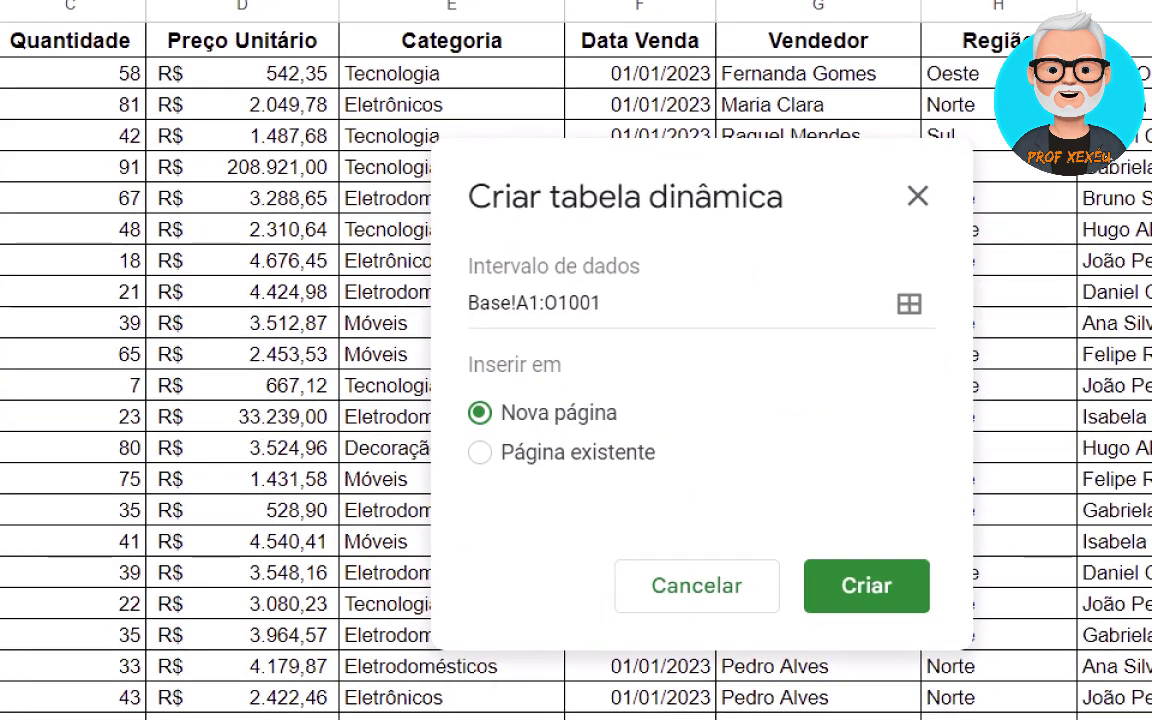
pyautogui.moveTo(438, 368); pyautogui.dragTo(715, 499)
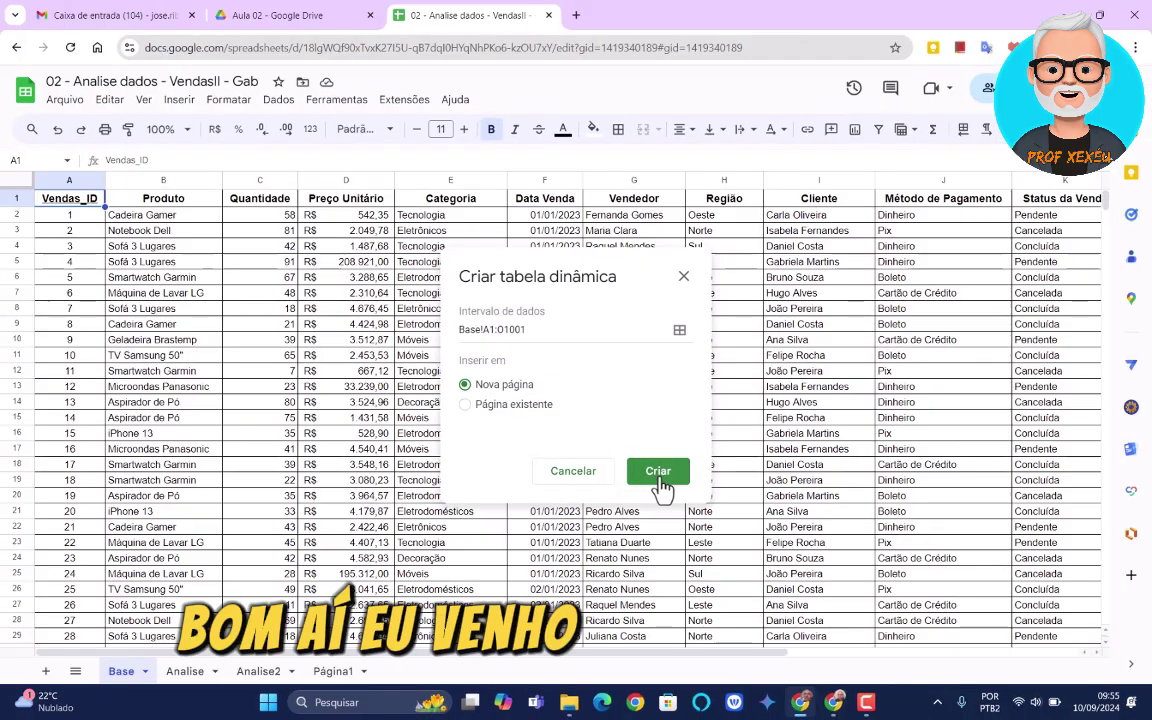
pyautogui.click(659, 476)
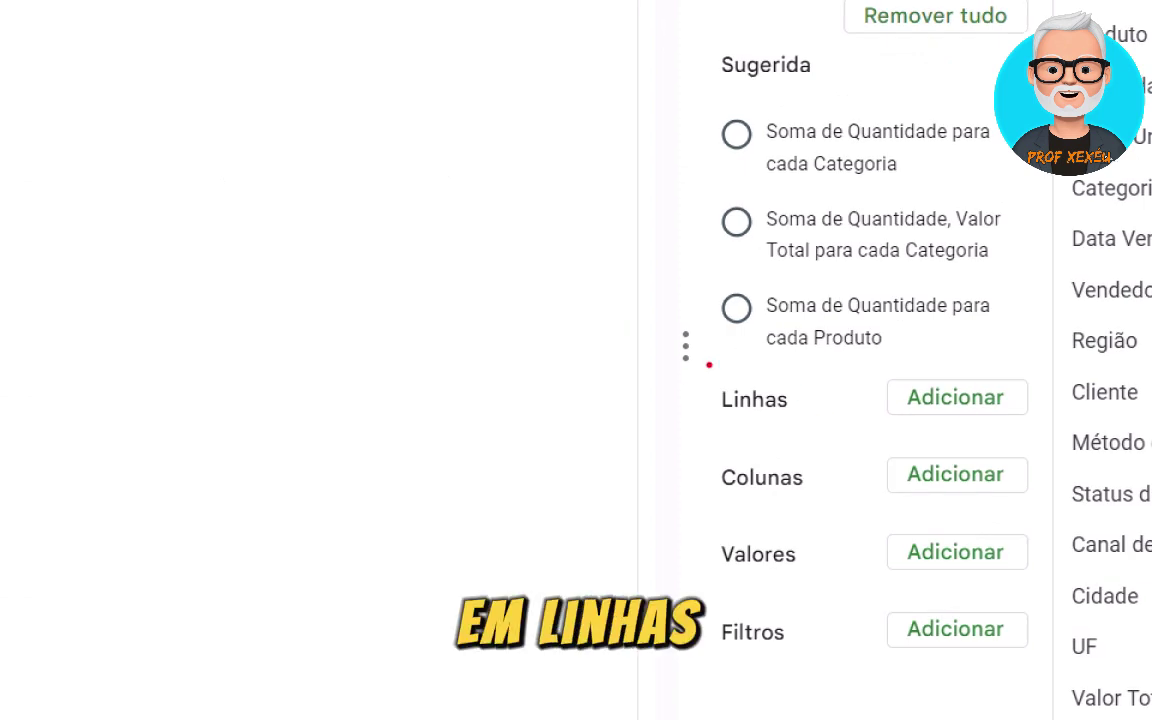
# - Add the Produto field to the pivot table's rows
pyautogui.moveTo(709, 364); pyautogui.dragTo(1019, 449)
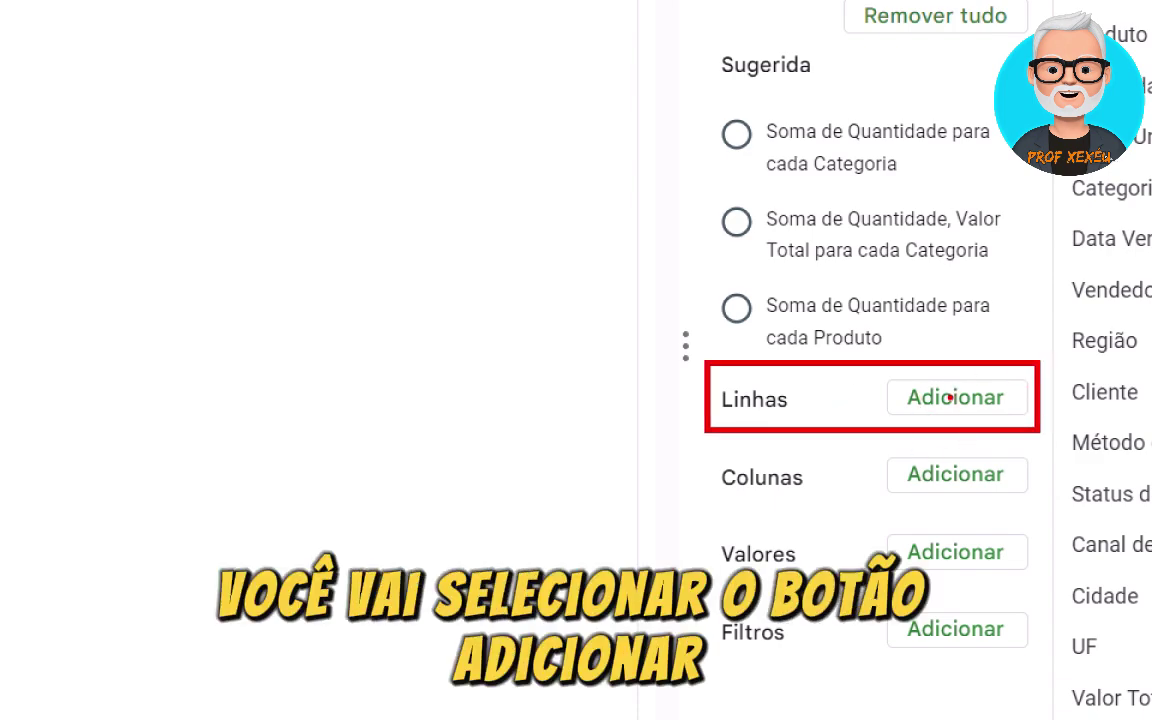
pyautogui.click(950, 397)
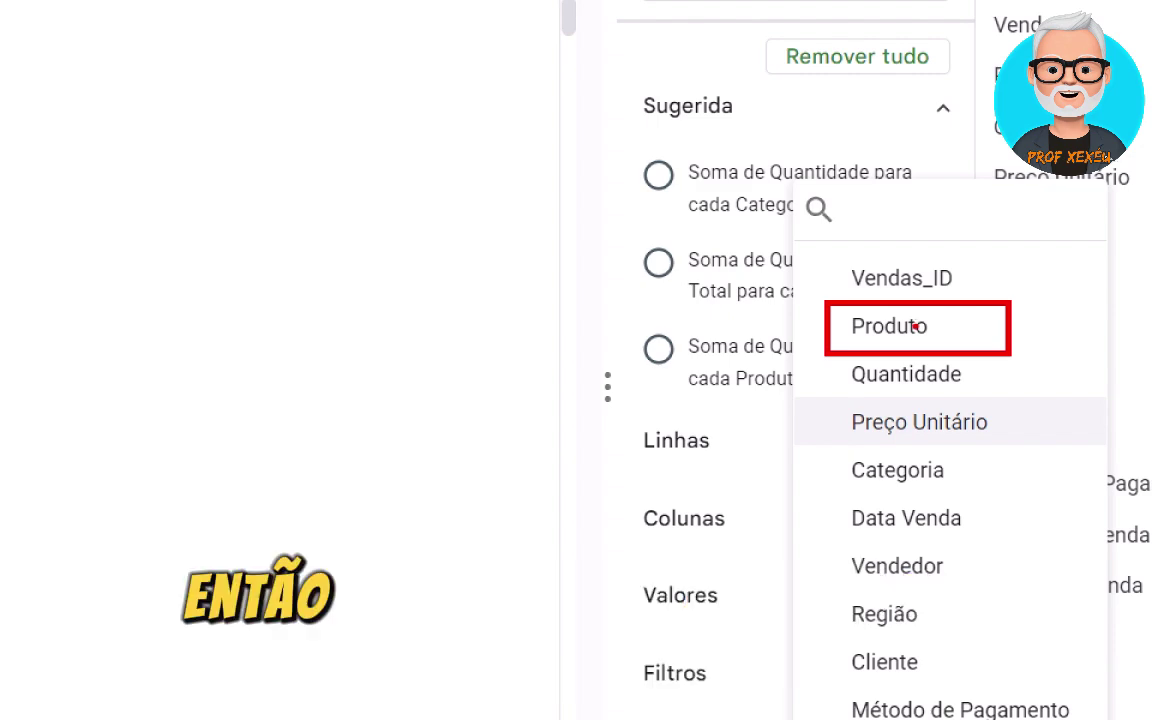
pyautogui.click(915, 326)
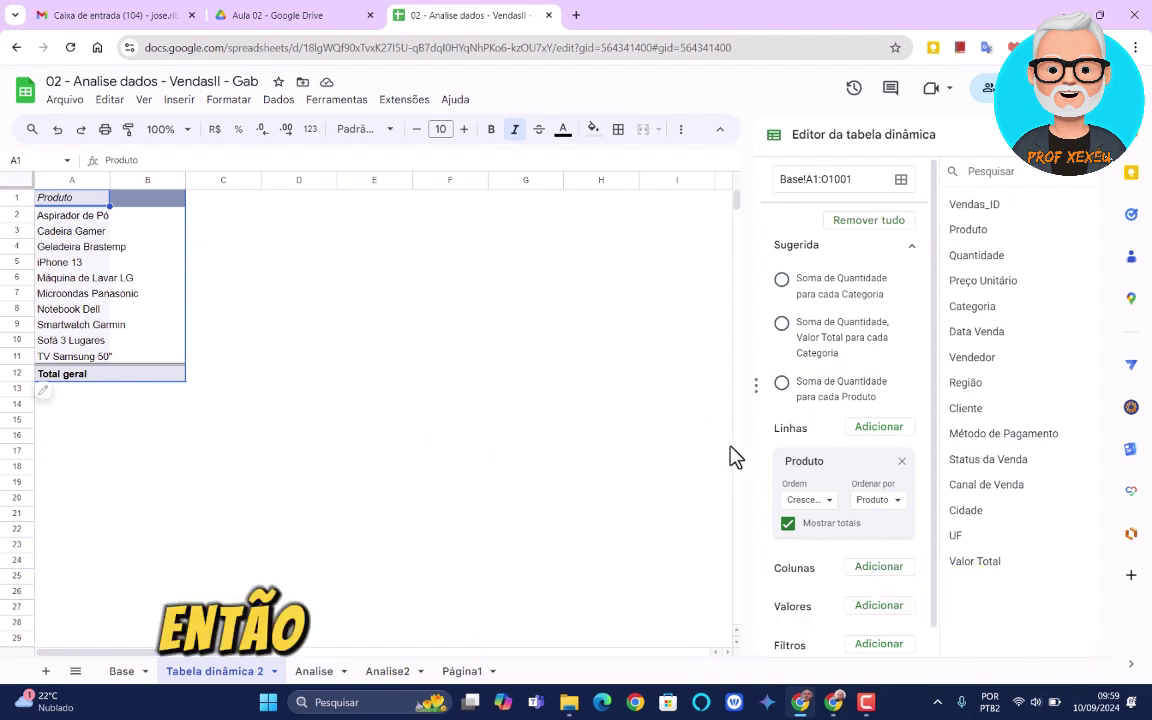
# - Add the Valor Total field to the pivot table's values
pyautogui.scroll(-1, 840, 520)
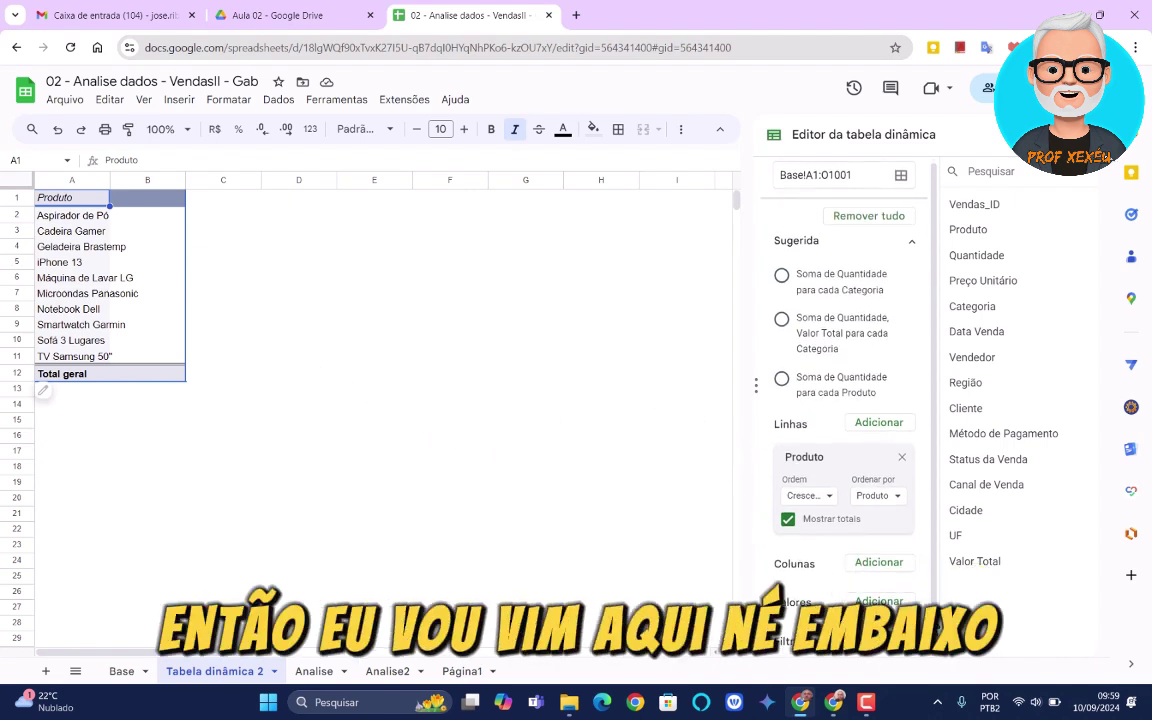
pyautogui.scroll(-2, 845, 598)
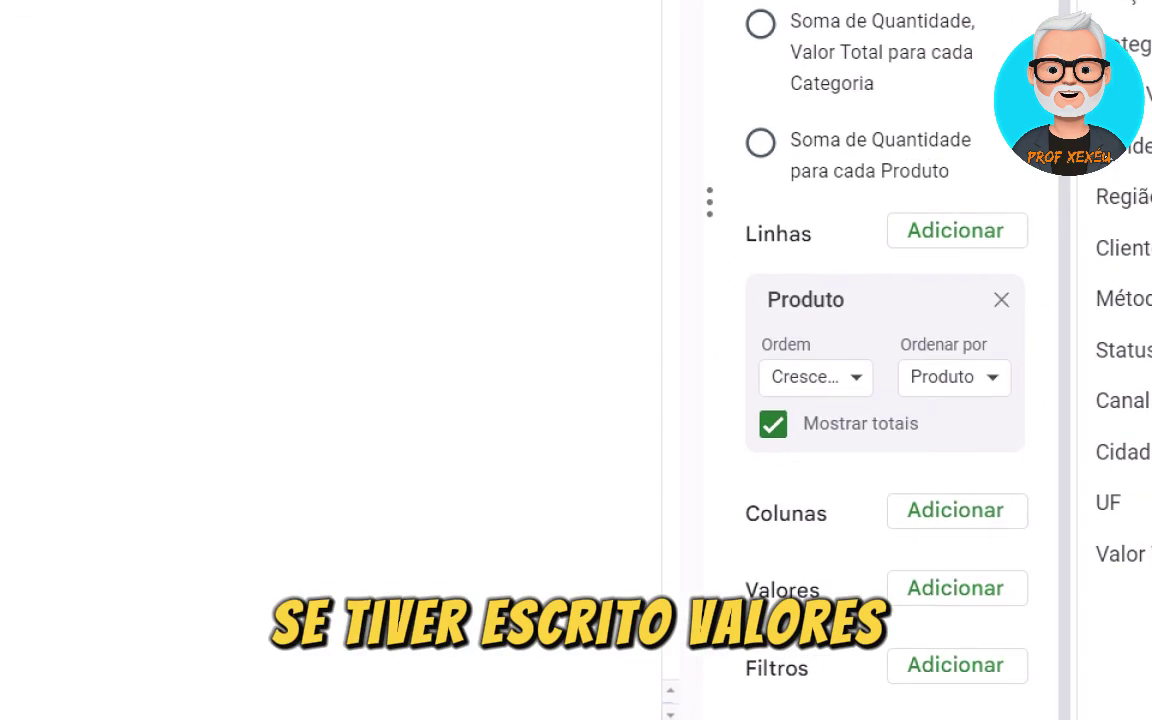
pyautogui.moveTo(738, 546)
pyautogui.mouseDown()
pyautogui.moveTo(823, 594)
pyautogui.moveTo(1056, 622)
pyautogui.mouseUp()
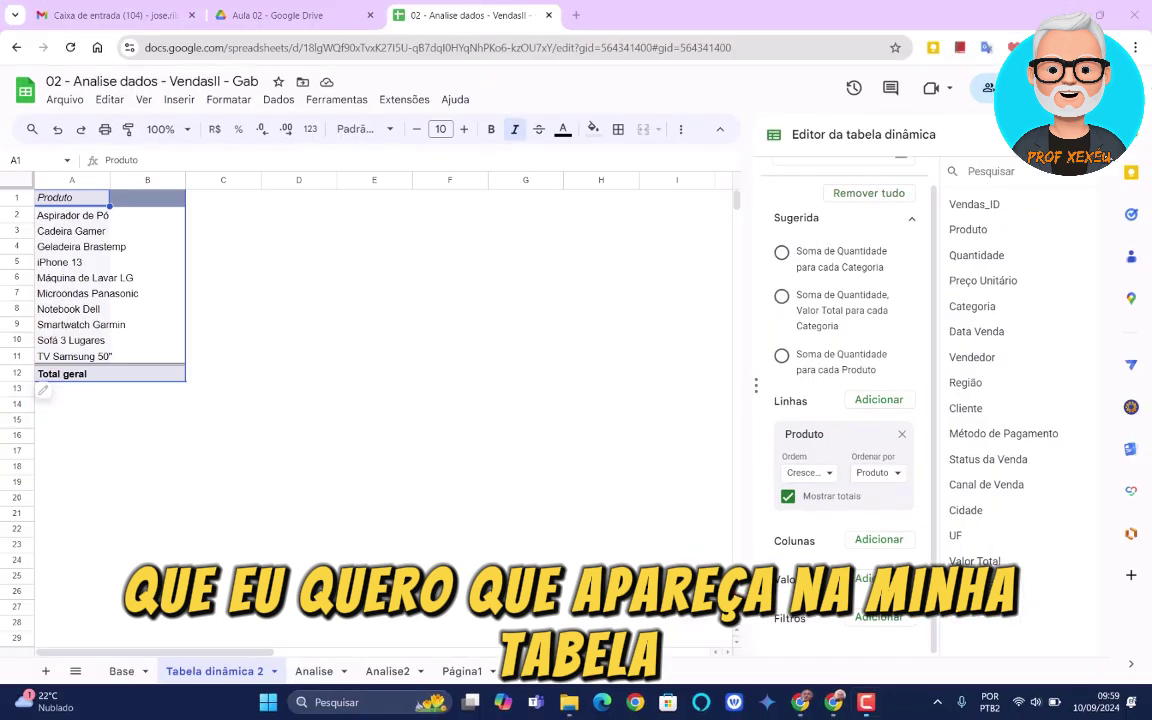
pyautogui.click(878, 580)
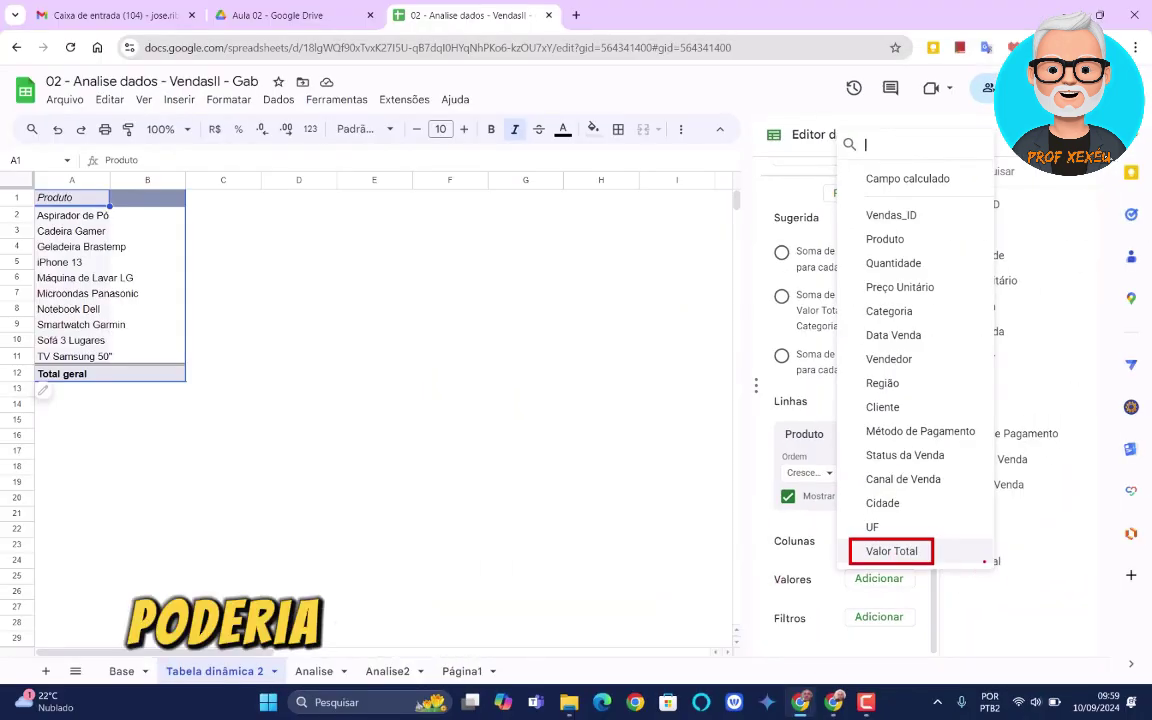
pyautogui.click(893, 553)
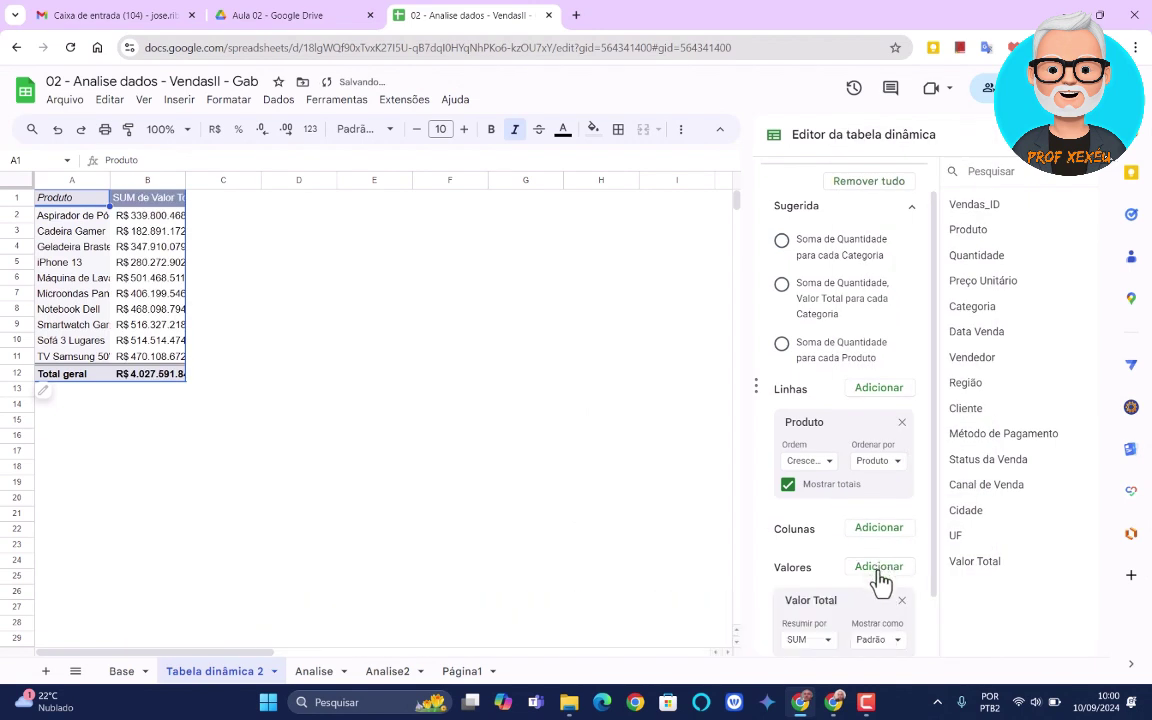
pyautogui.scroll(-1, 918, 600)
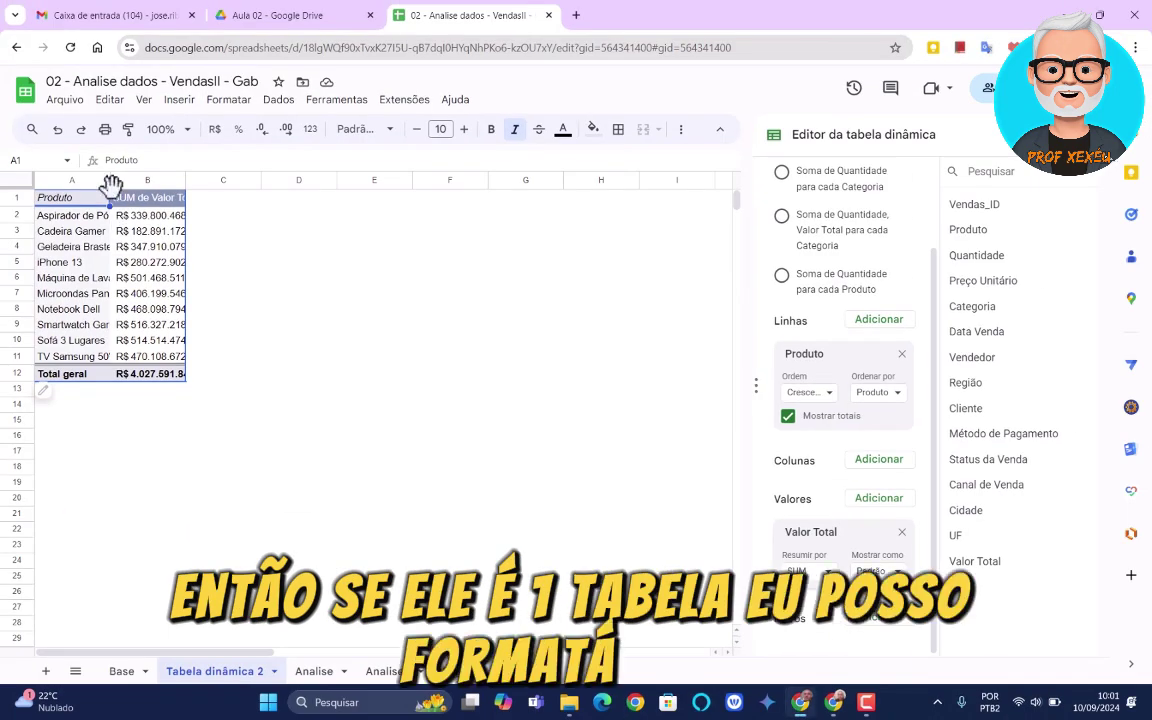
# - Widen columns A and B so the product names and the full total values fit
pyautogui.moveTo(110, 181); pyautogui.dragTo(134, 181)
pyautogui.click(140, 183)
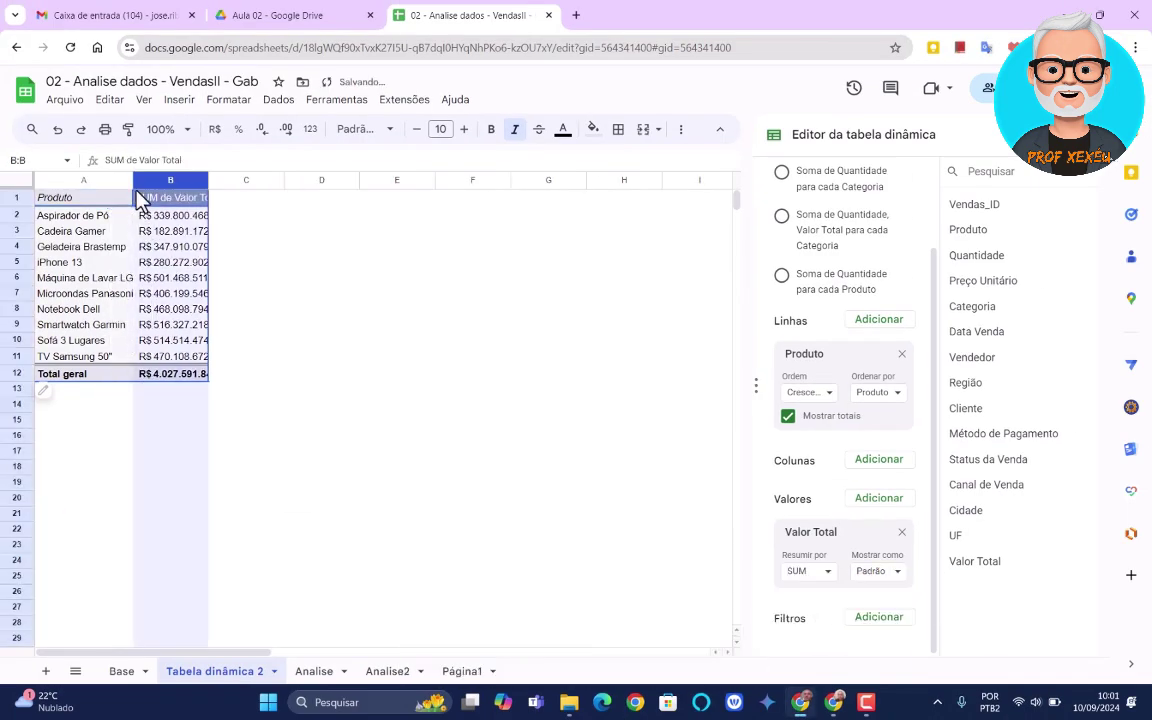
pyautogui.click(142, 232)
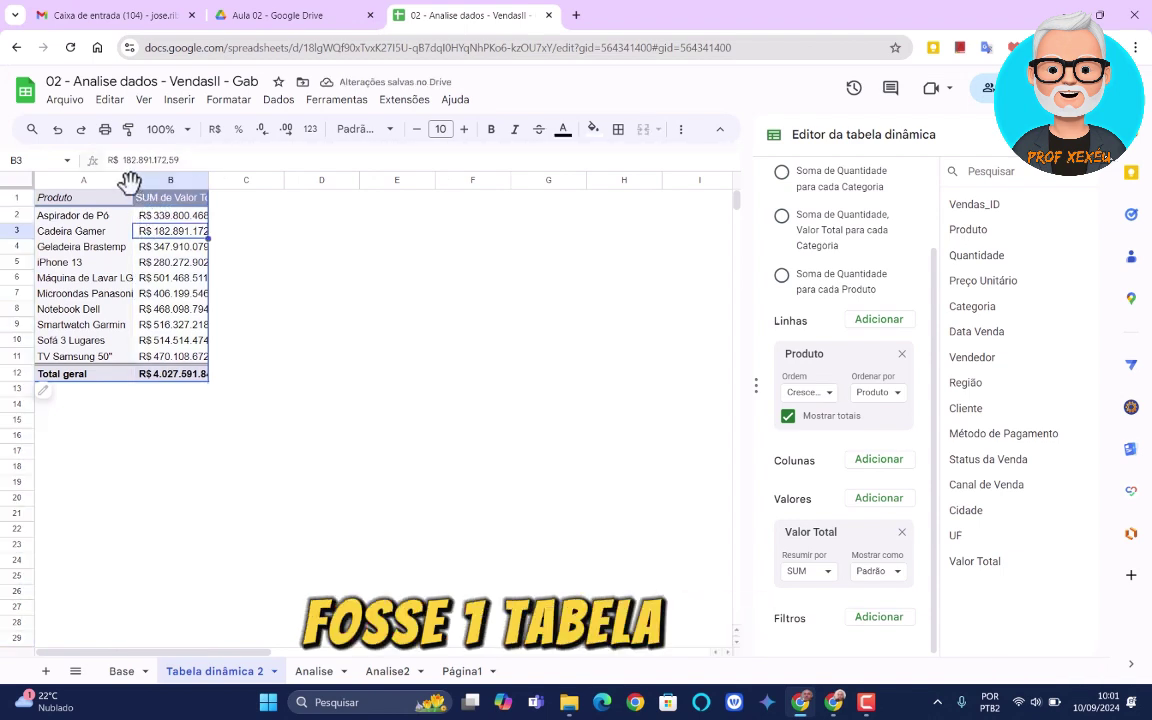
pyautogui.moveTo(134, 183)
pyautogui.mouseDown()
pyautogui.moveTo(124, 183)
pyautogui.moveTo(148, 183)
pyautogui.mouseUp()
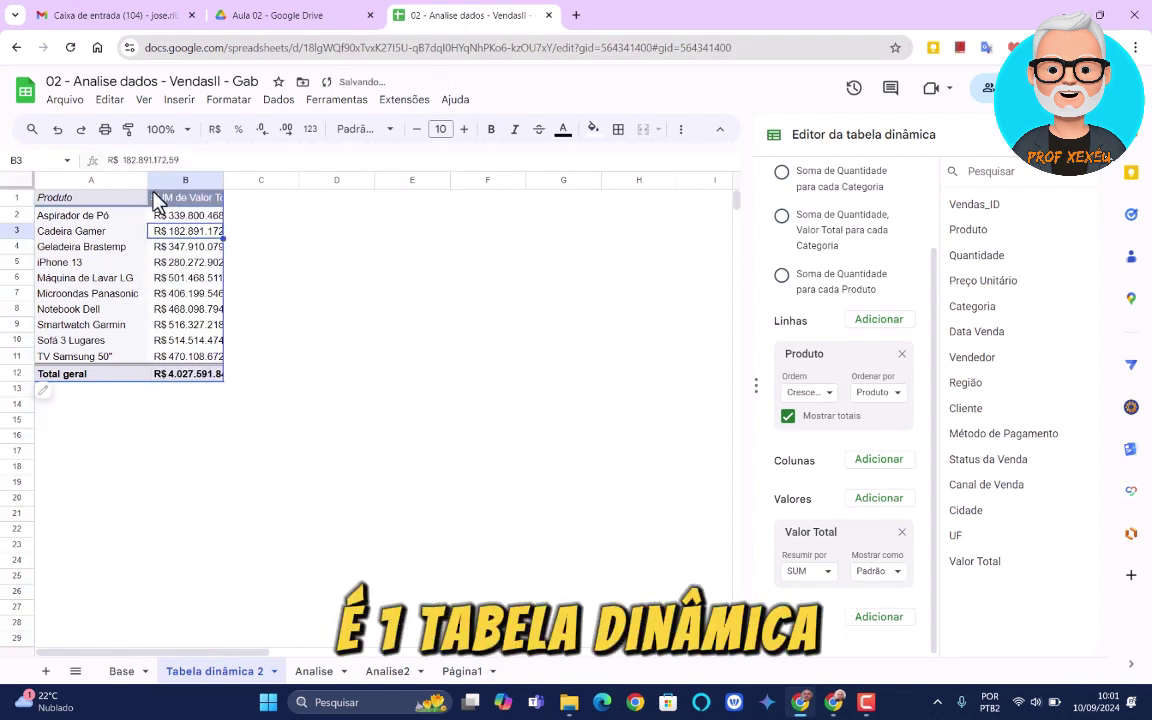
pyautogui.moveTo(224, 181); pyautogui.dragTo(258, 185)
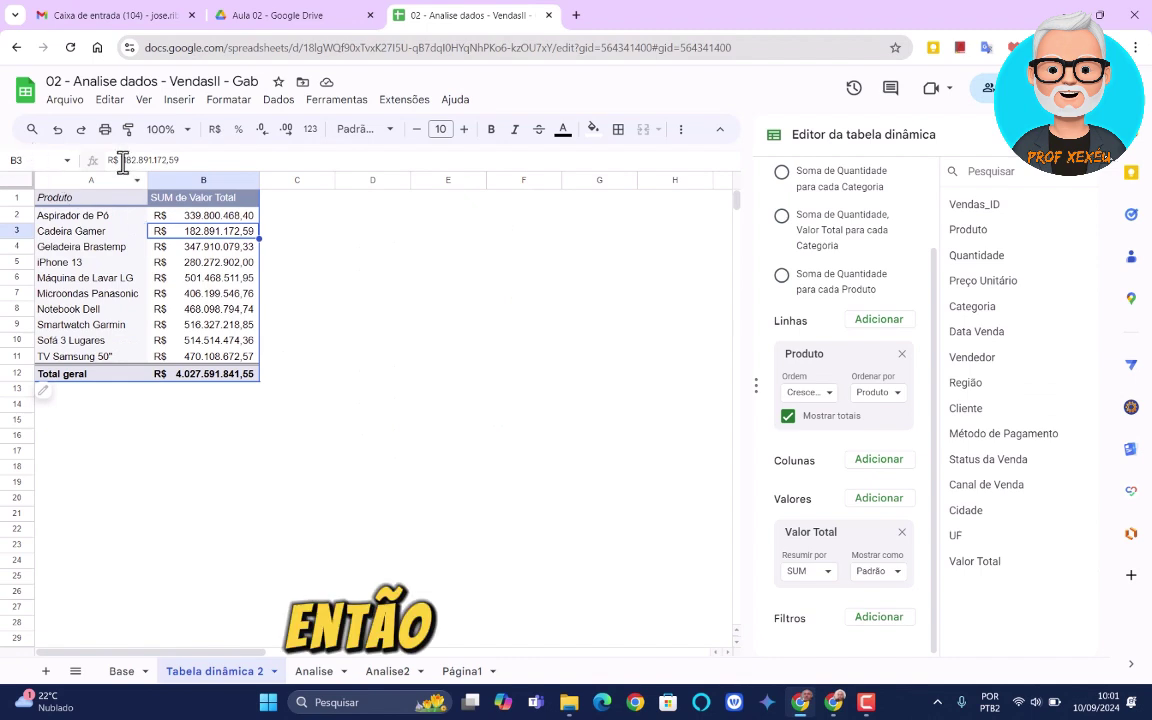
# - Rename the pivot table's value column header in B1 to "Valor Total Vendido"
pyautogui.click(196, 203)
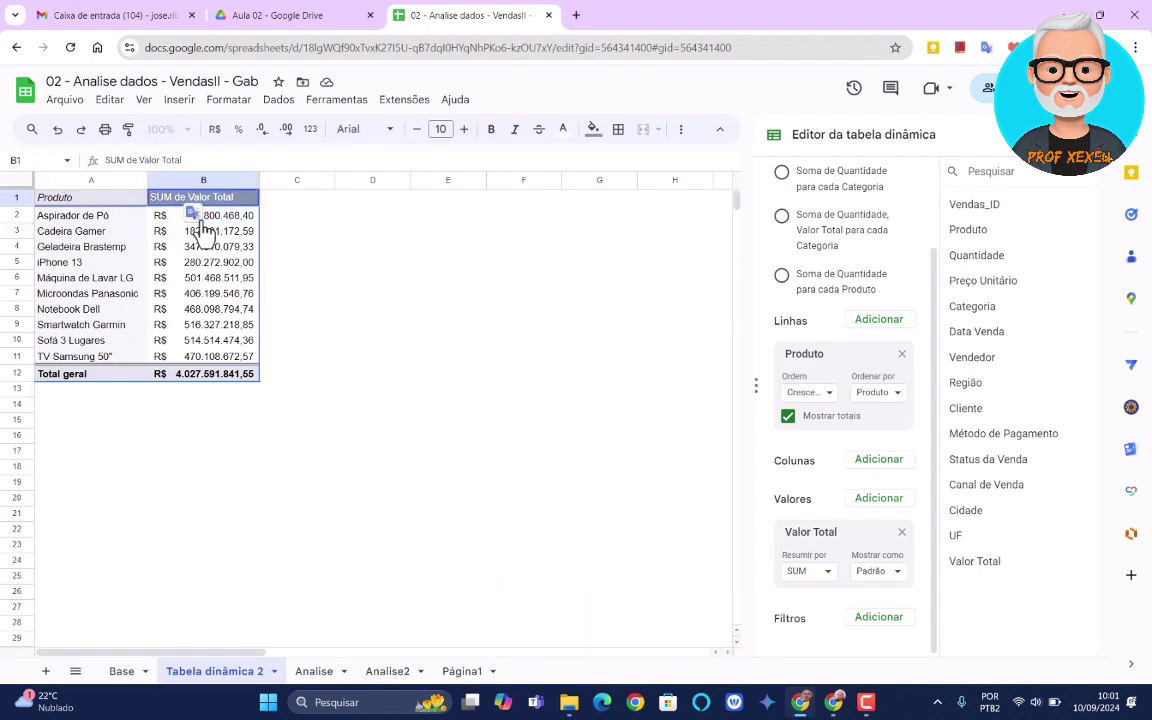
pyautogui.press('Delete')
pyautogui.press('Delete')
pyautogui.press('Delete')
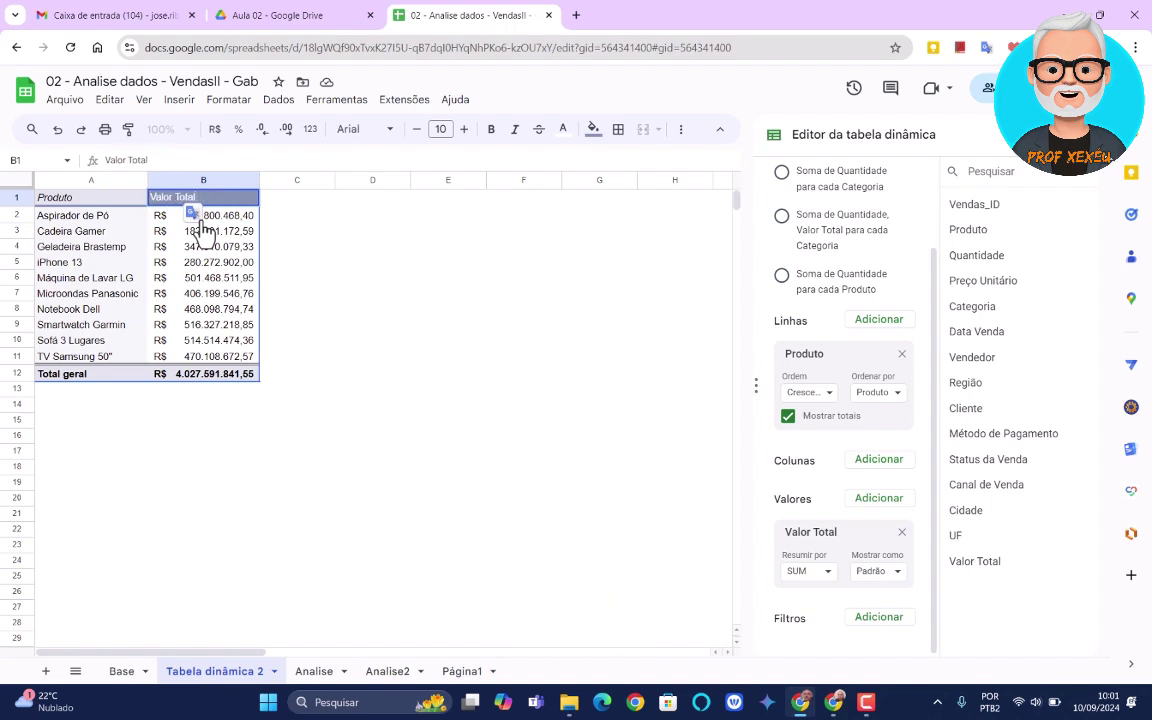
pyautogui.write('idod')
pyautogui.press('Return')
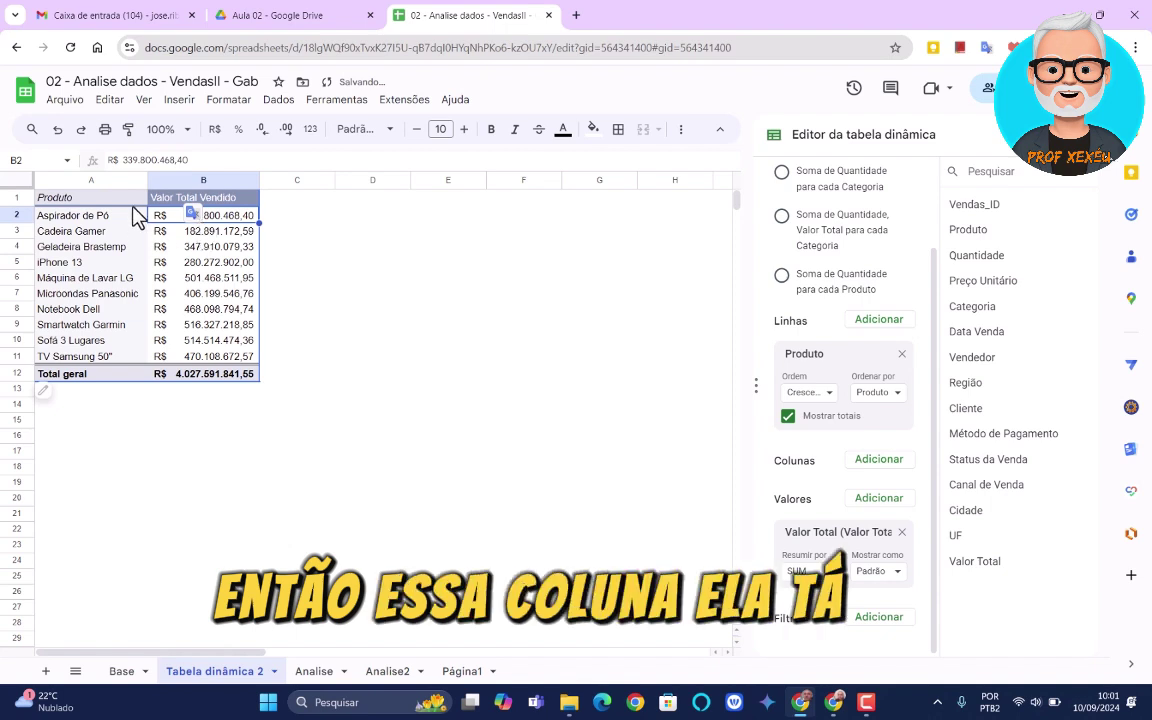
# - Center the header cells A1:B1 horizontally
pyautogui.moveTo(135, 200); pyautogui.dragTo(257, 190)
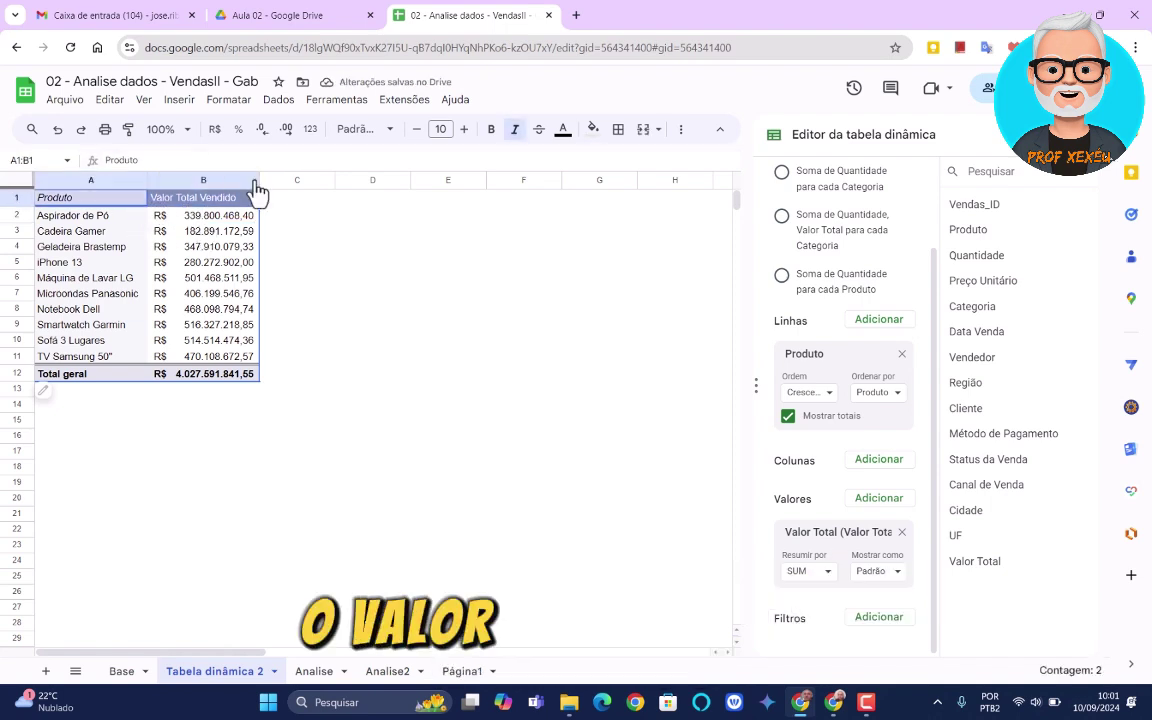
pyautogui.click(681, 133)
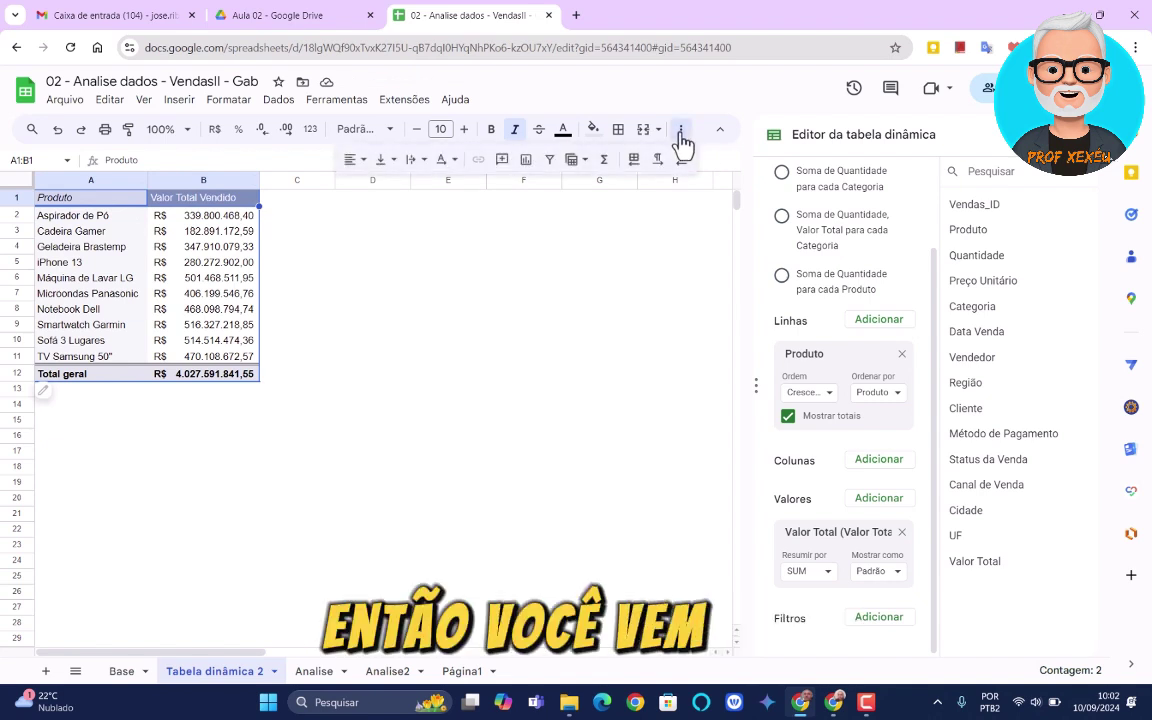
pyautogui.click(356, 161)
pyautogui.click(377, 190)
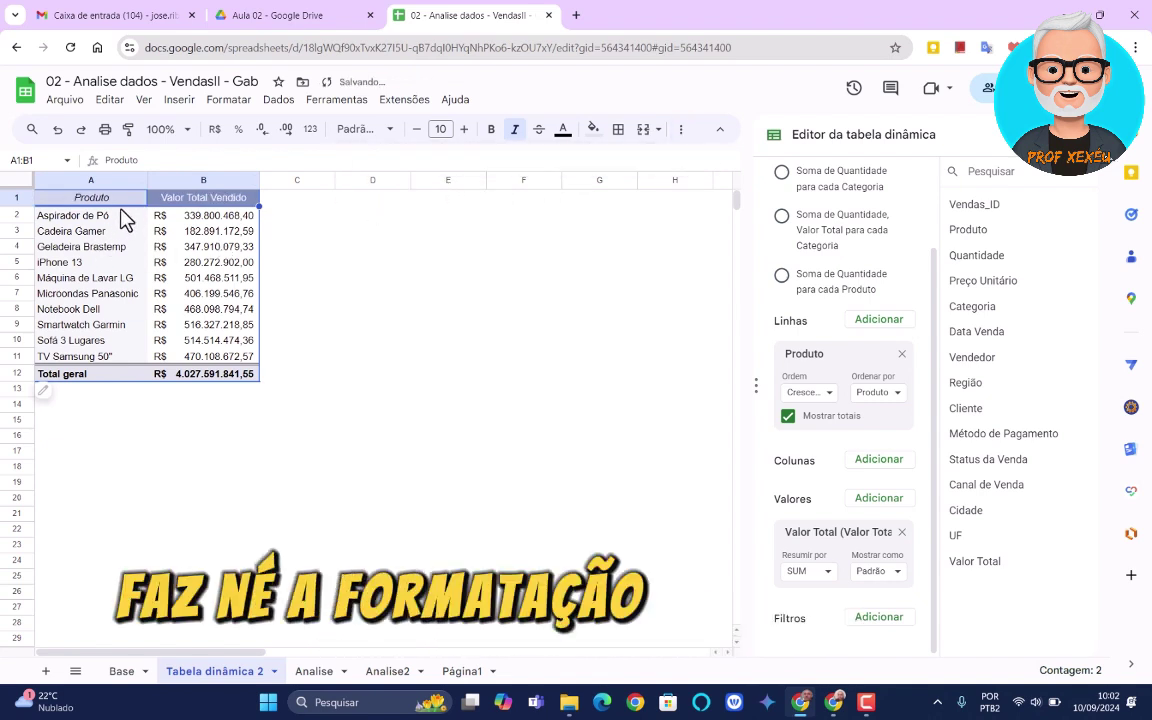
# - Apply all borders to the pivot table cells A1:B11
pyautogui.moveTo(121, 210); pyautogui.dragTo(193, 358)
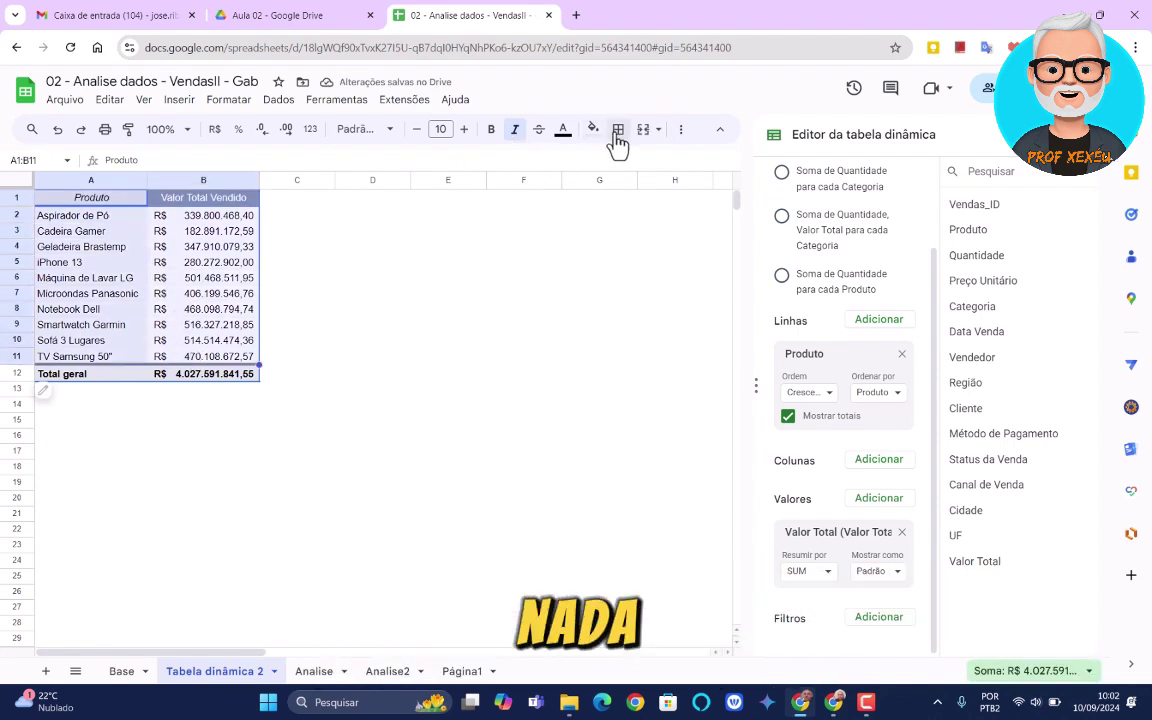
pyautogui.click(618, 130)
pyautogui.click(624, 165)
pyautogui.click(305, 268)
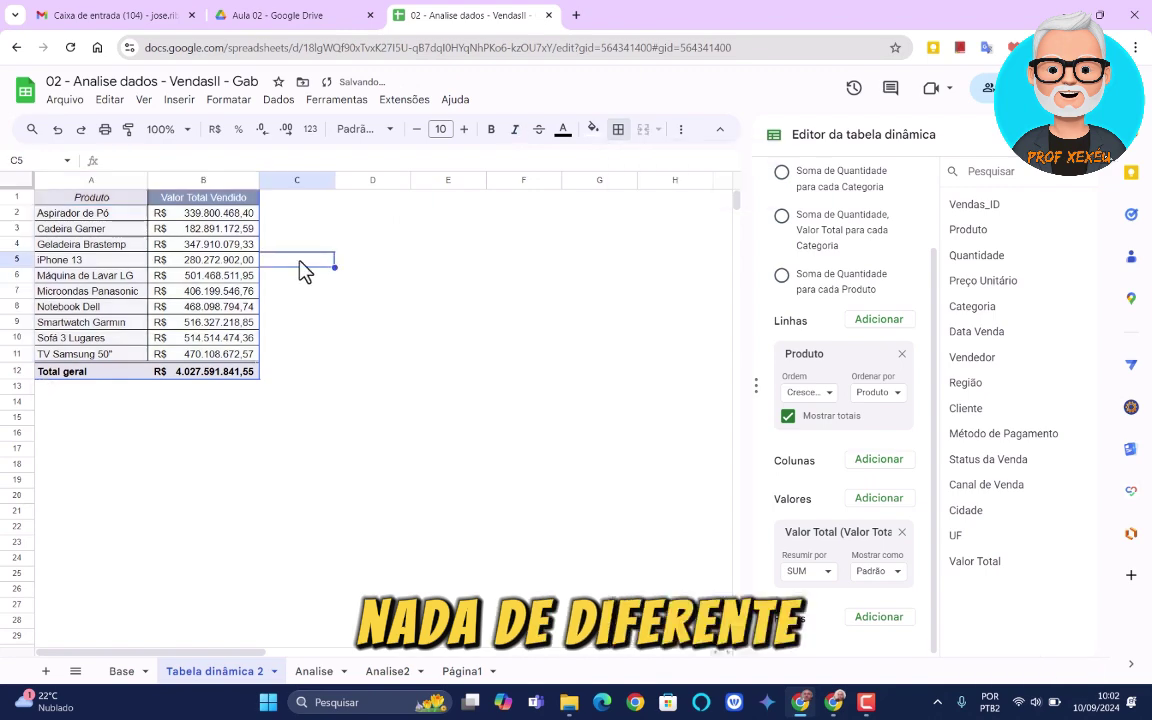
# - Insert a chart from the pivot table range A1:B11, leaving out the grand total, and change its type to a column chart
pyautogui.click(100, 213)
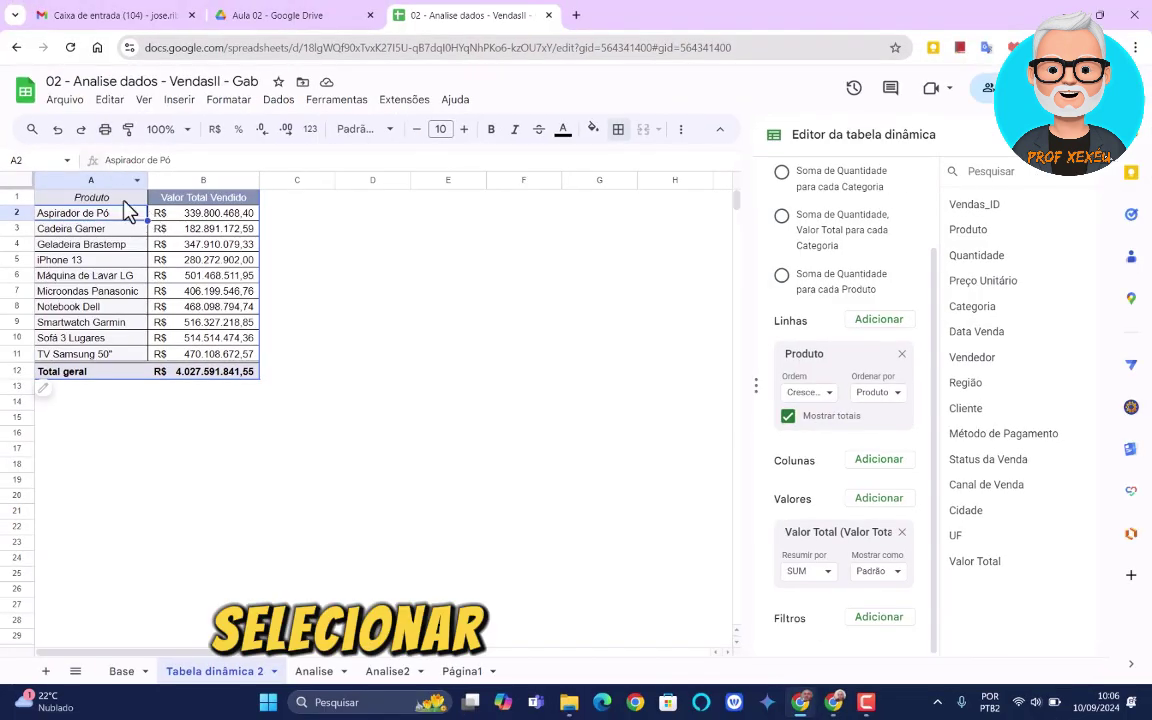
pyautogui.moveTo(124, 201); pyautogui.dragTo(187, 349)
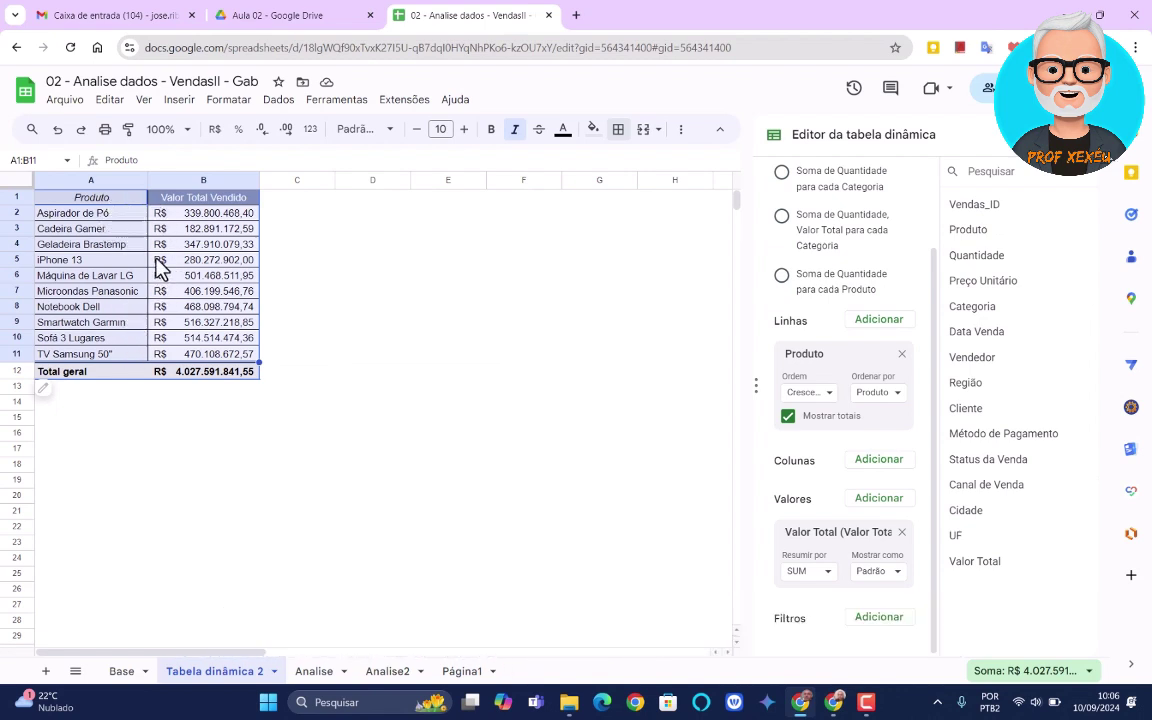
pyautogui.click(178, 100)
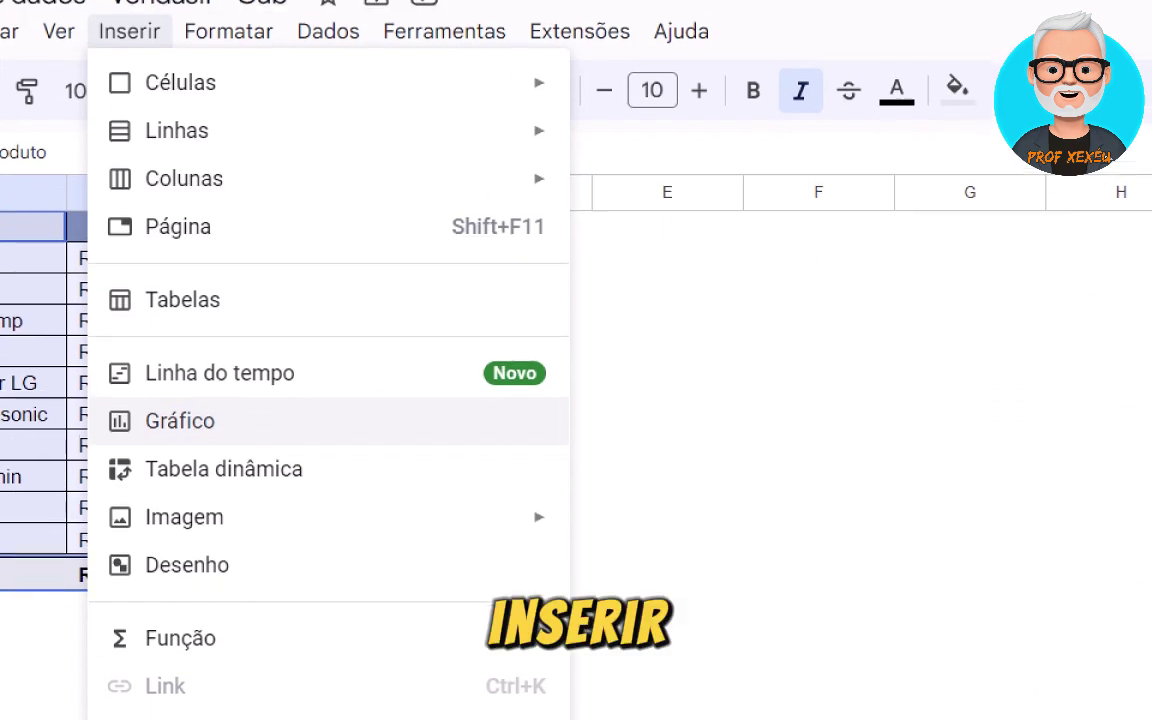
pyautogui.press('Escape')
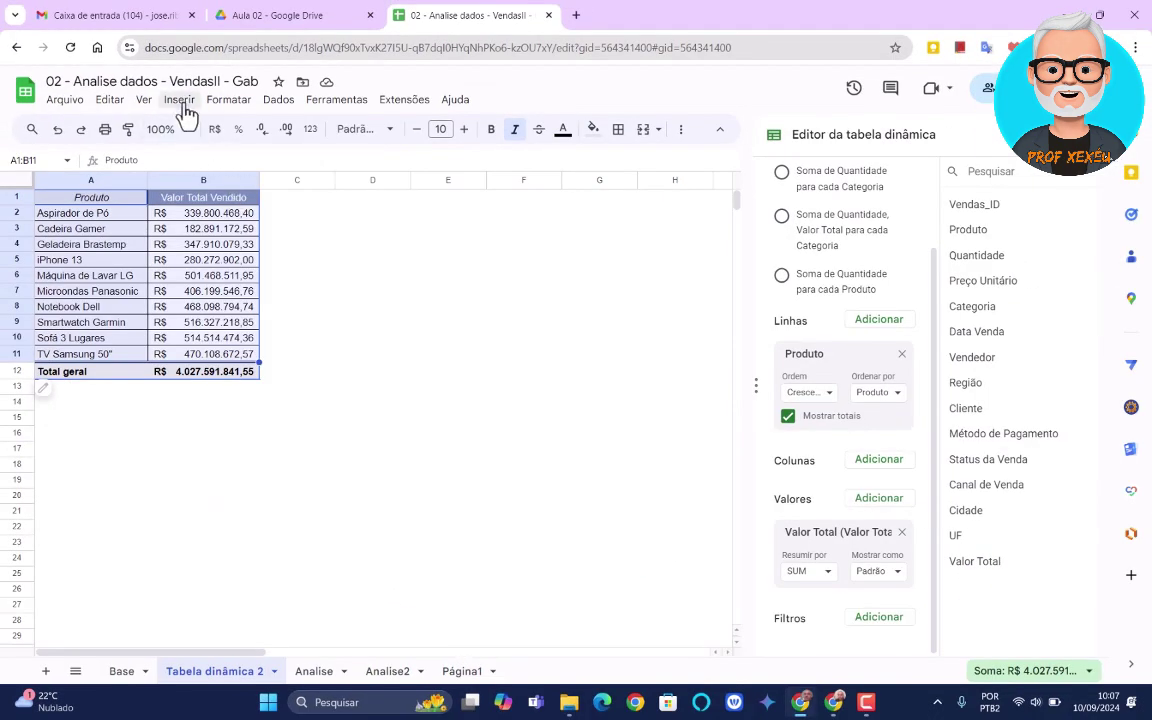
pyautogui.click(180, 100)
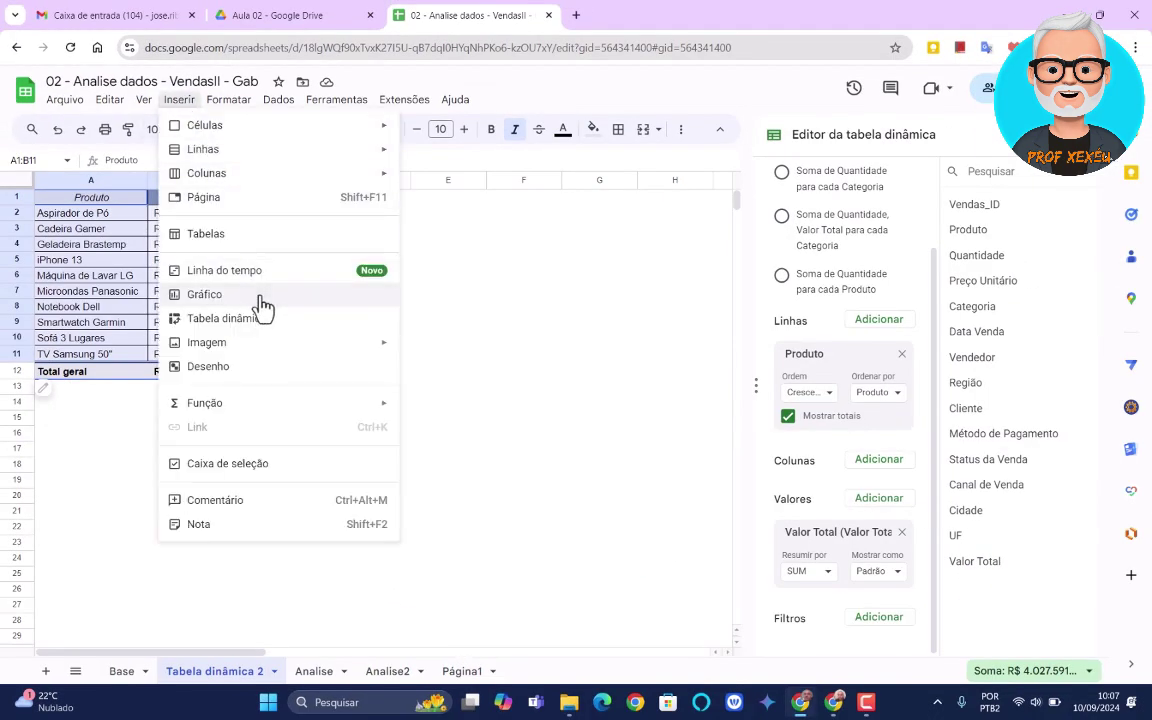
pyautogui.click(262, 305)
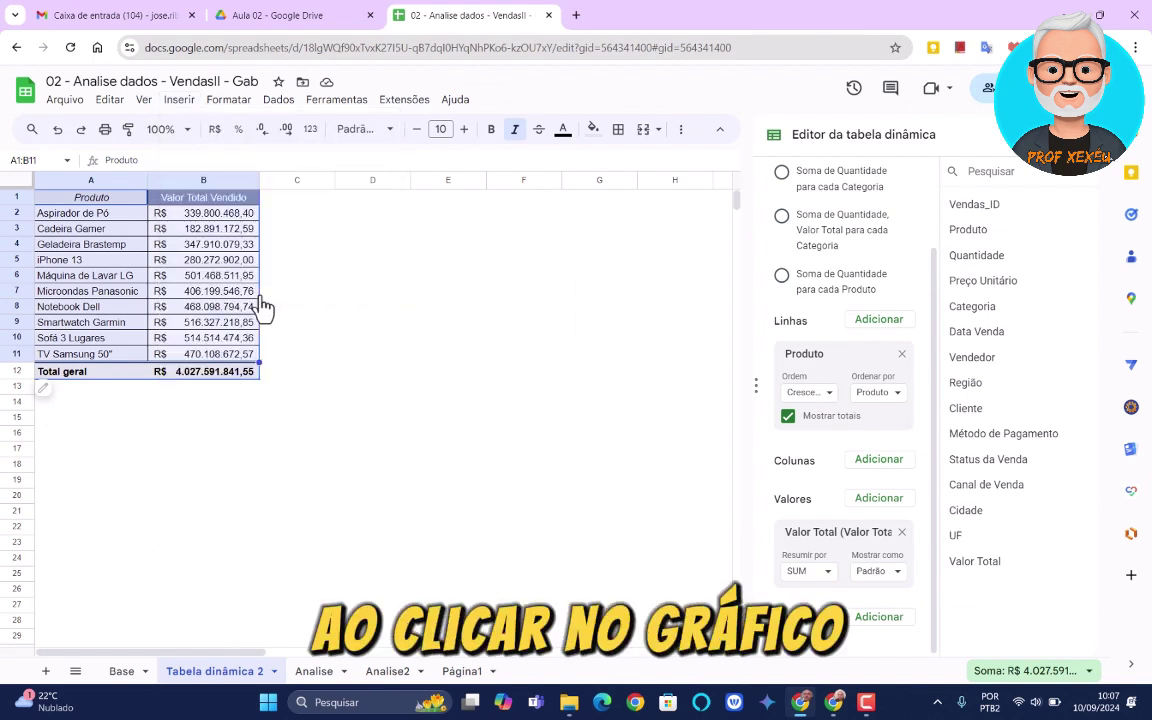
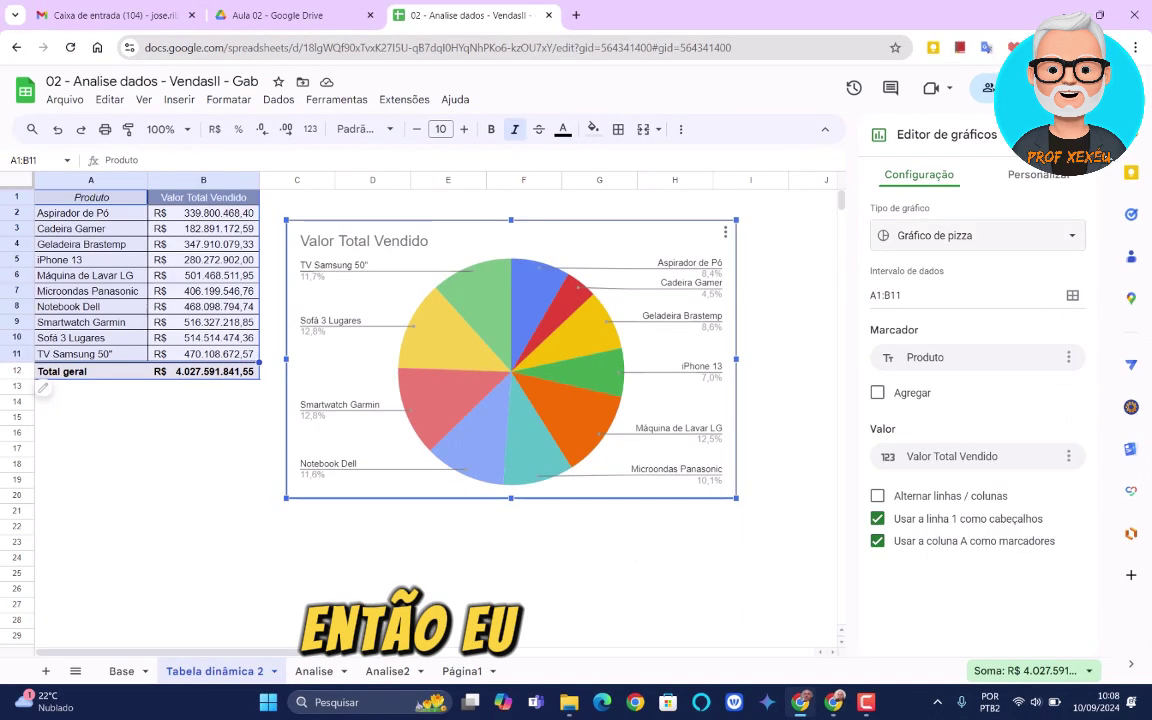
pyautogui.click(1024, 245)
pyautogui.click(1028, 312)
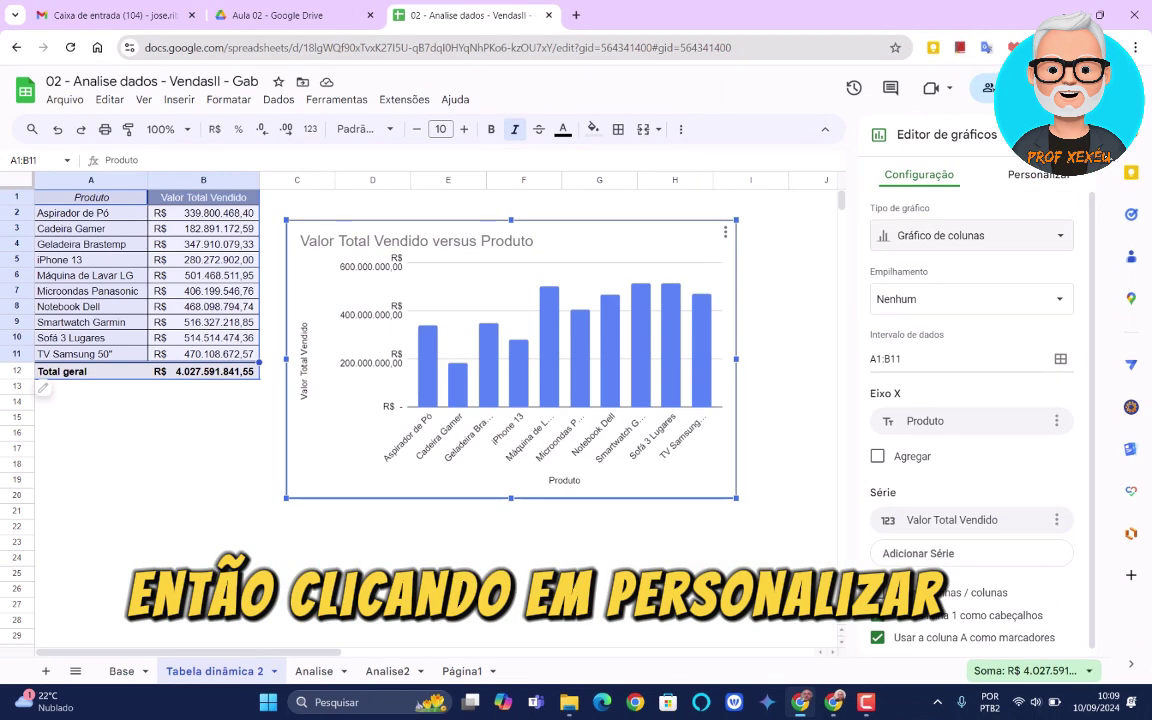
# - Examine the column chart's customization options, including the chart title settings, and the actions available for the chart
pyautogui.click(1000, 163)
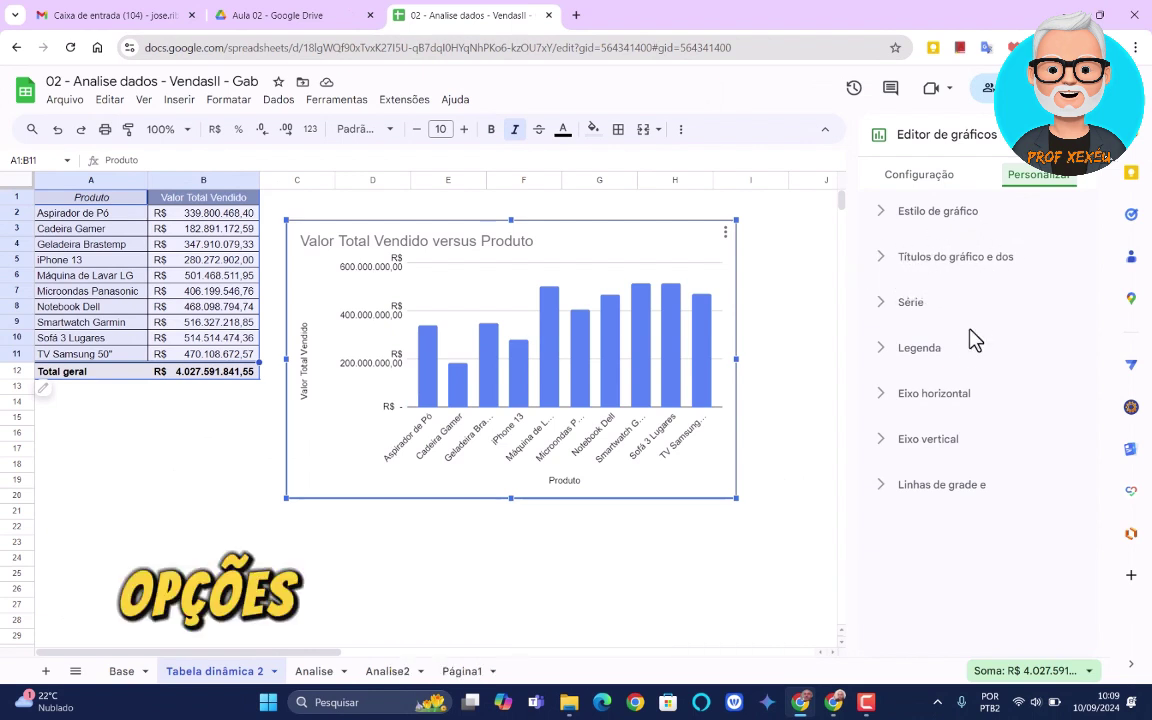
pyautogui.click(880, 270)
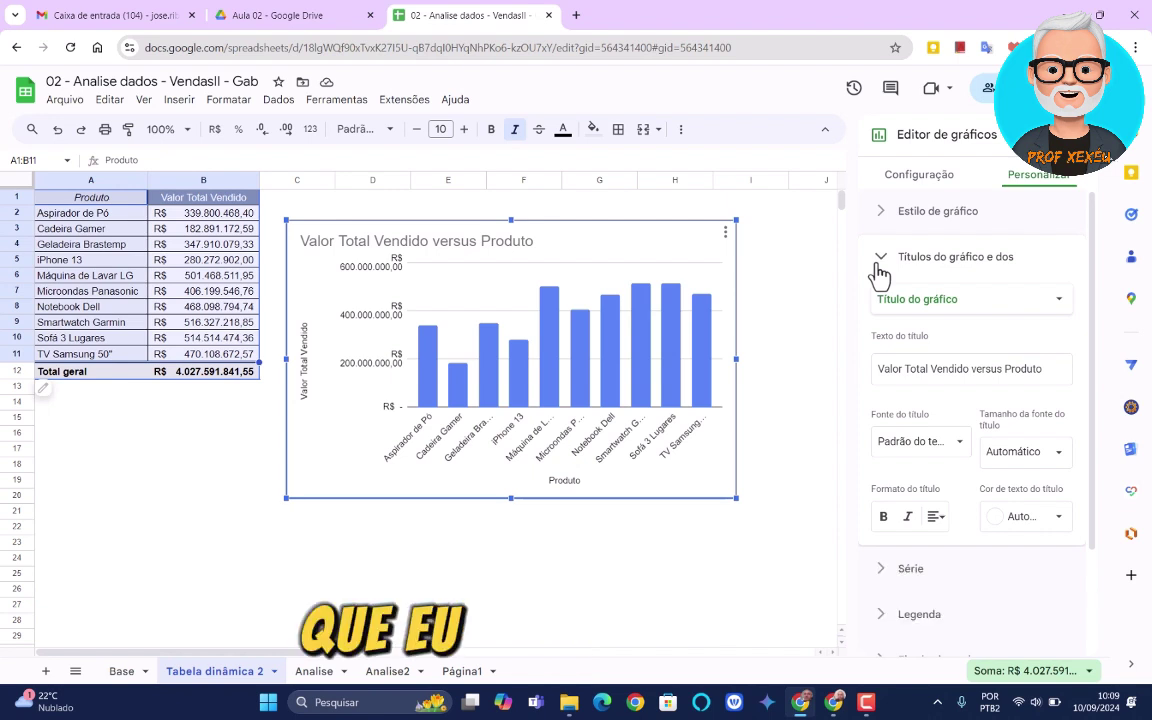
pyautogui.click(880, 268)
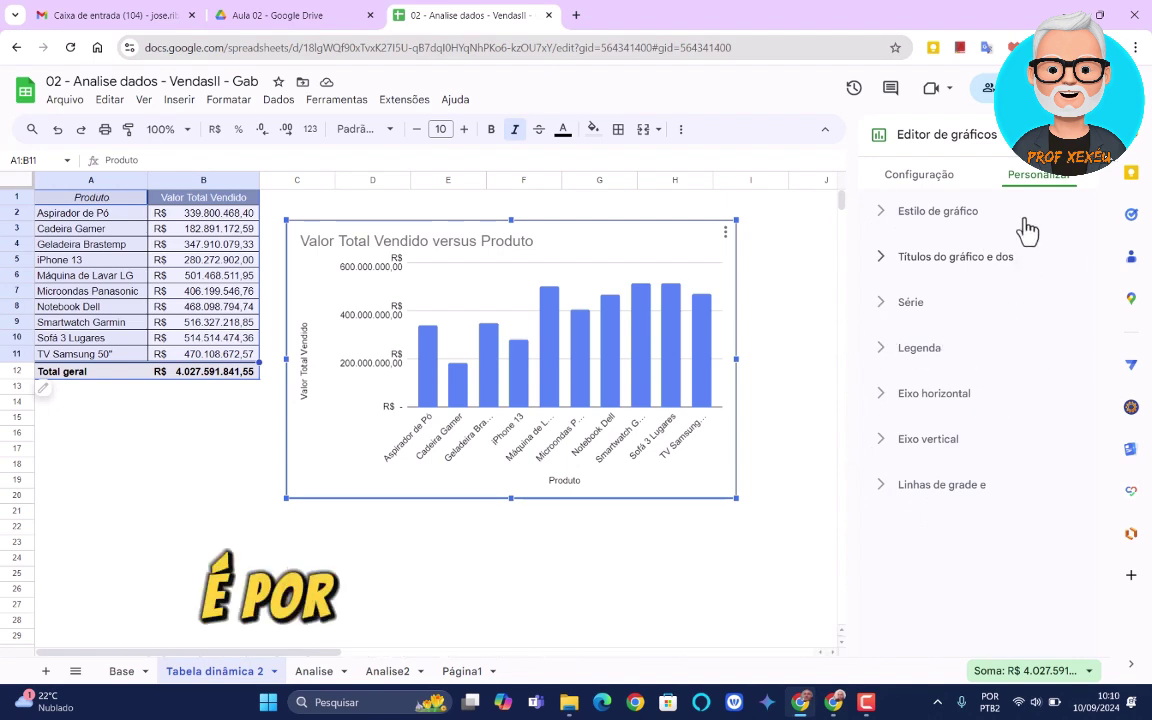
pyautogui.click(725, 233)
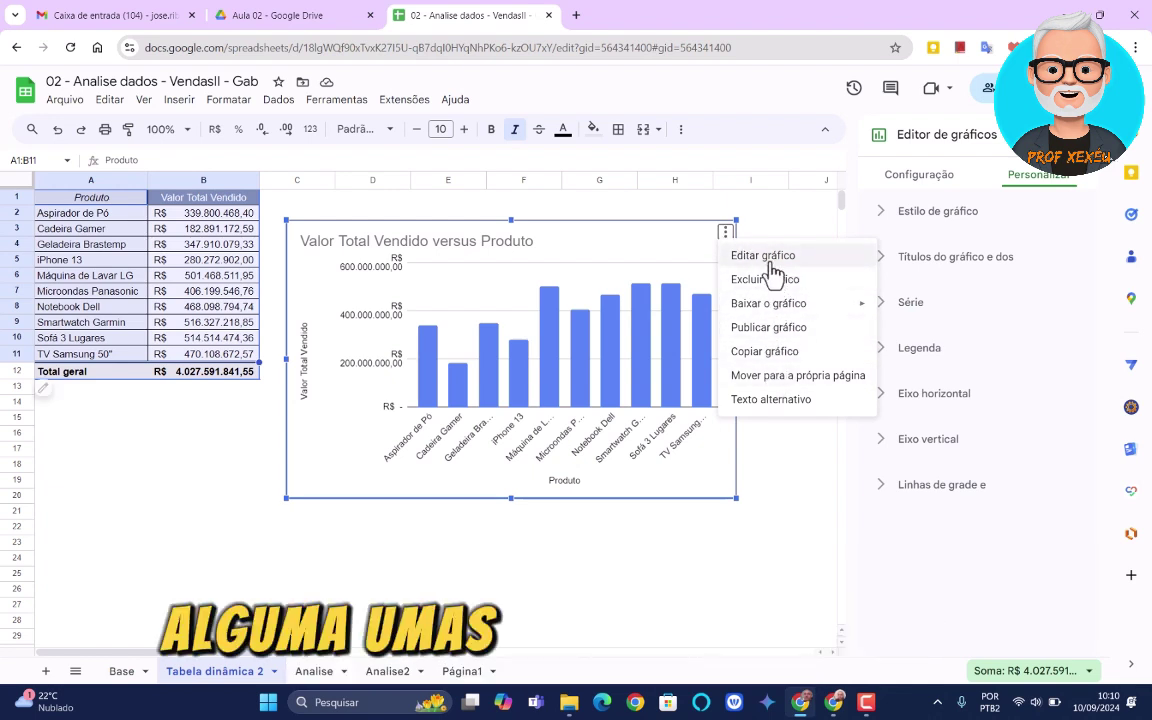
pyautogui.click(725, 236)
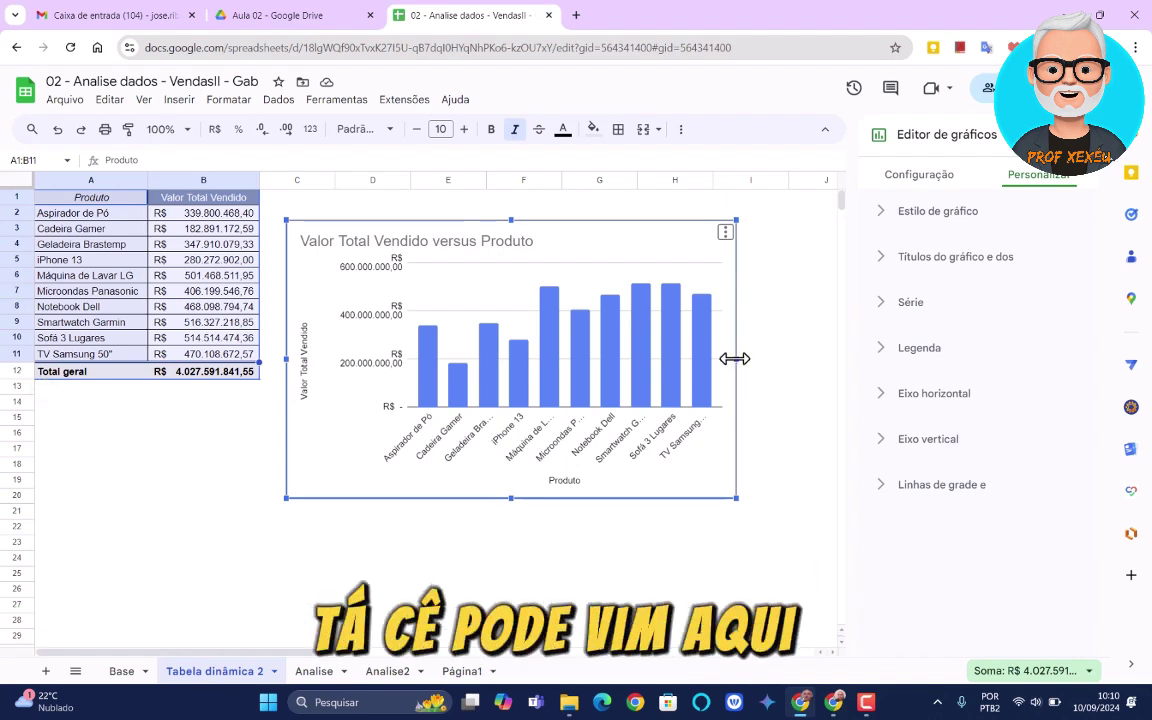
# - Widen the column chart by extending its right edge into column J
pyautogui.moveTo(737, 358); pyautogui.dragTo(804, 360)
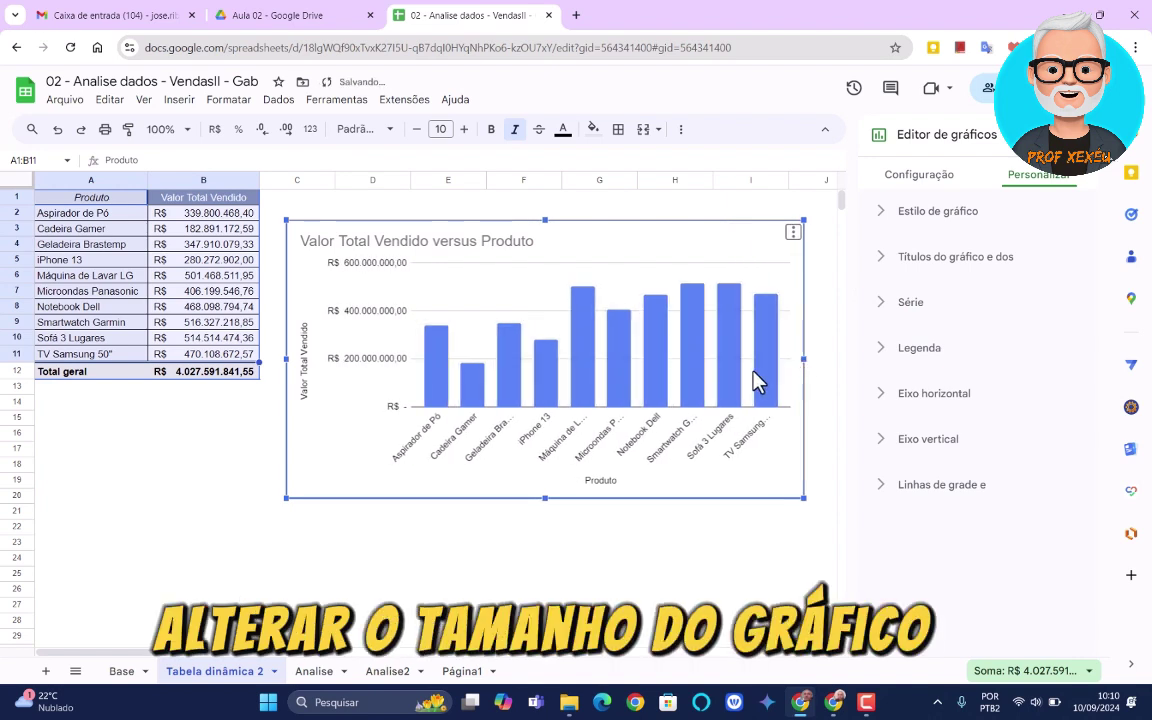